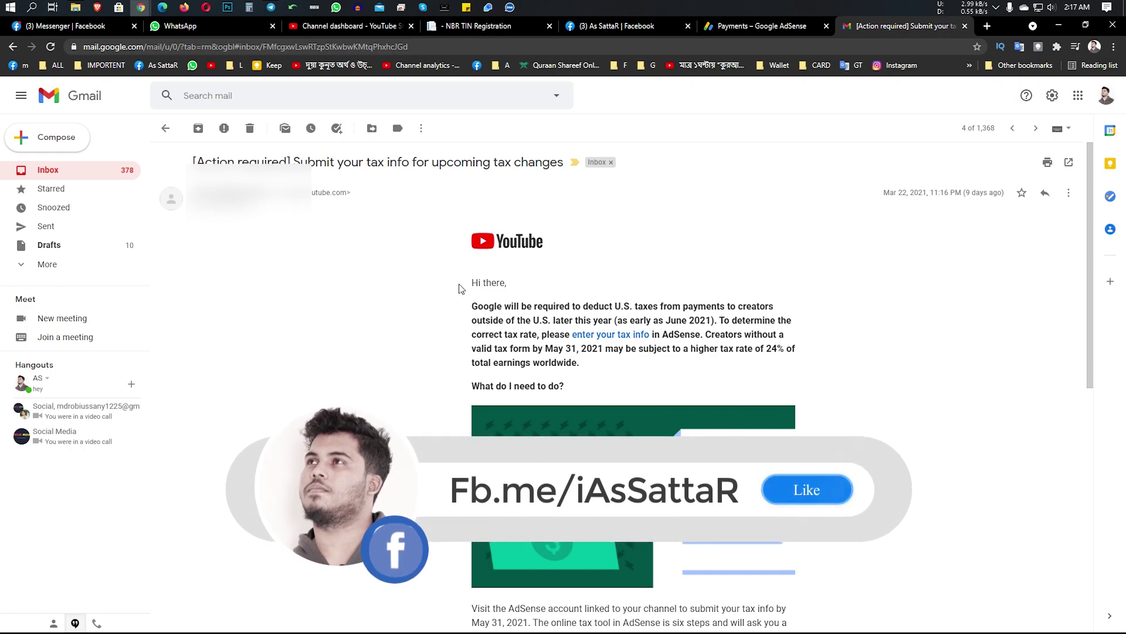
Step: Read the opening paragraph of the YouTube e-mail about submitting tax info for upcoming tax changes
left_click(842, 321)
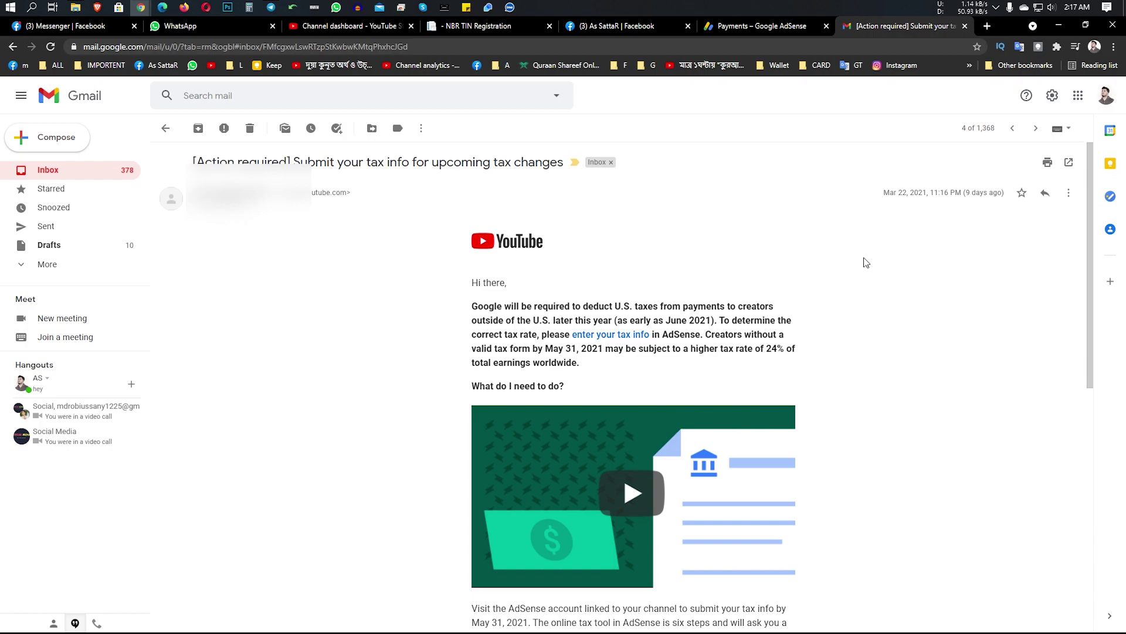
left_click_drag(618, 306, 717, 307)
left_click(616, 306)
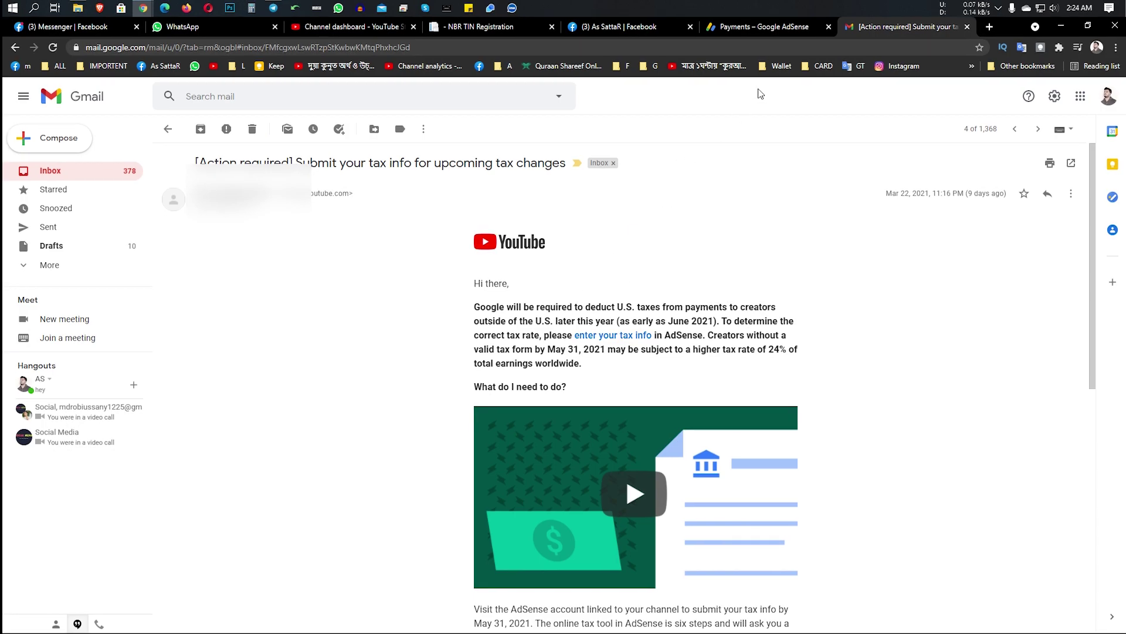
Step: Switch to YouTube Studio and open the channel's Audience analytics at the Top geographies card
left_click(726, 26)
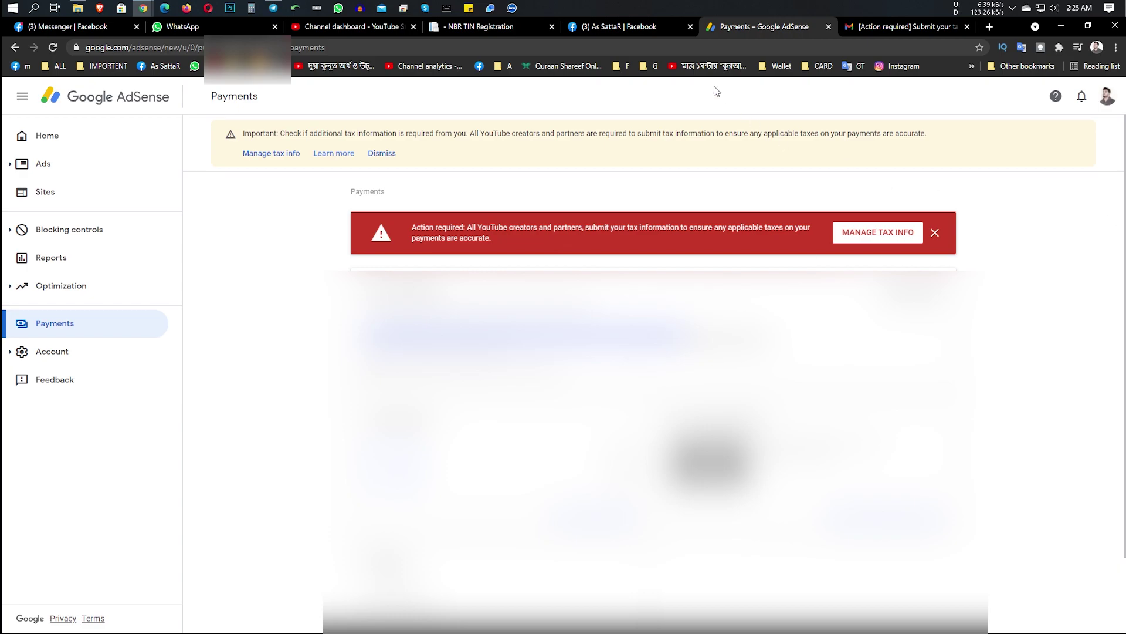
left_click(367, 28)
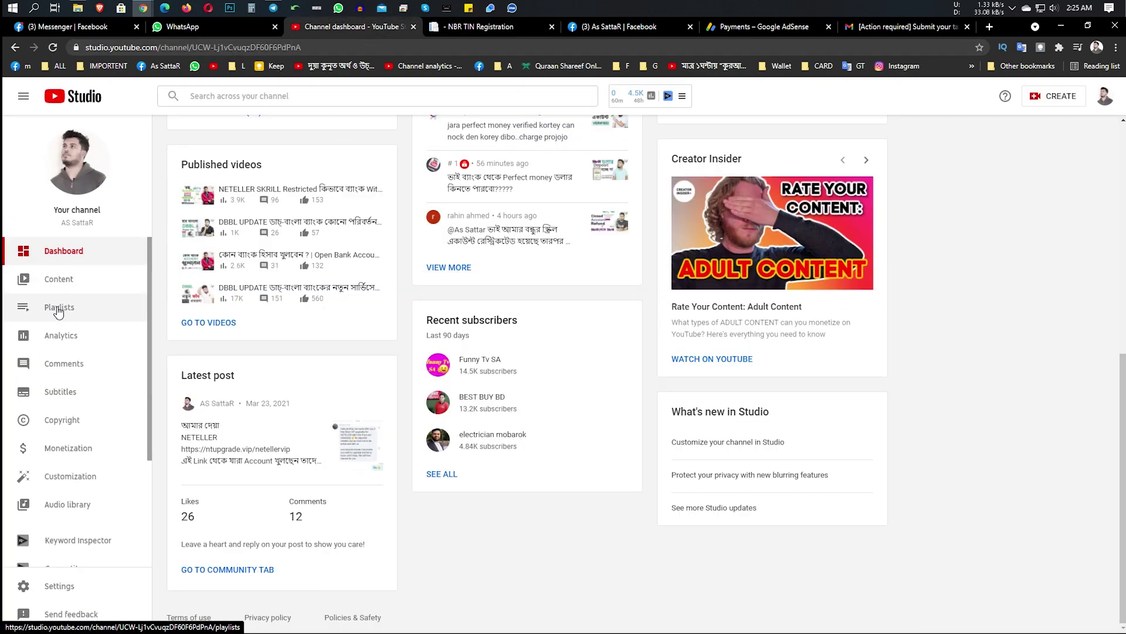
left_click(56, 335)
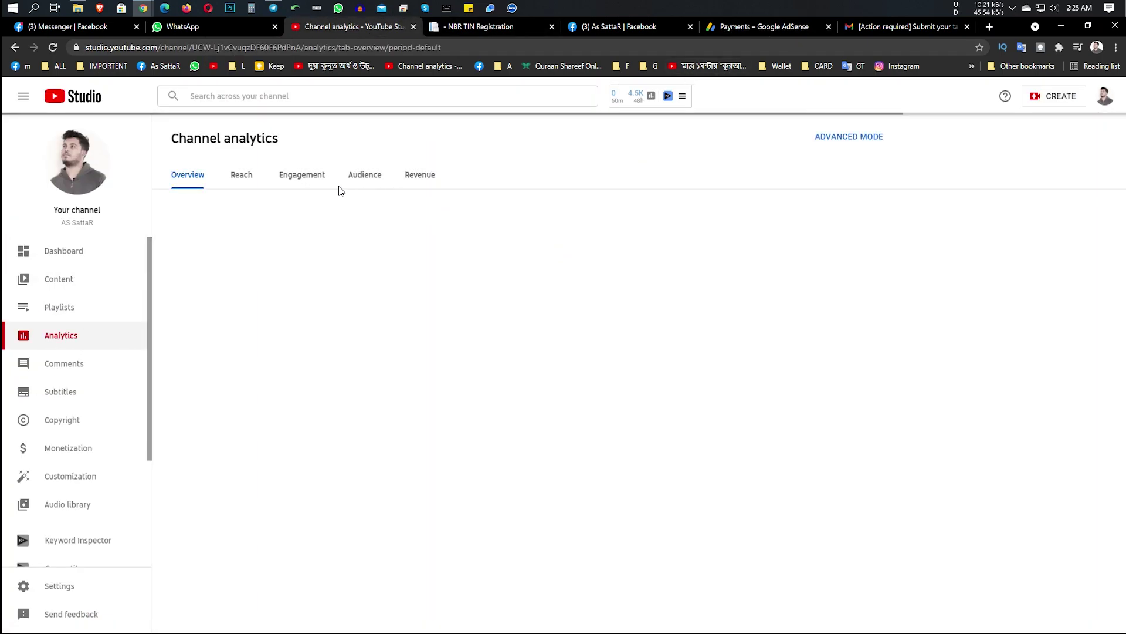
left_click(370, 181)
scroll(684, 377, "down", 10)
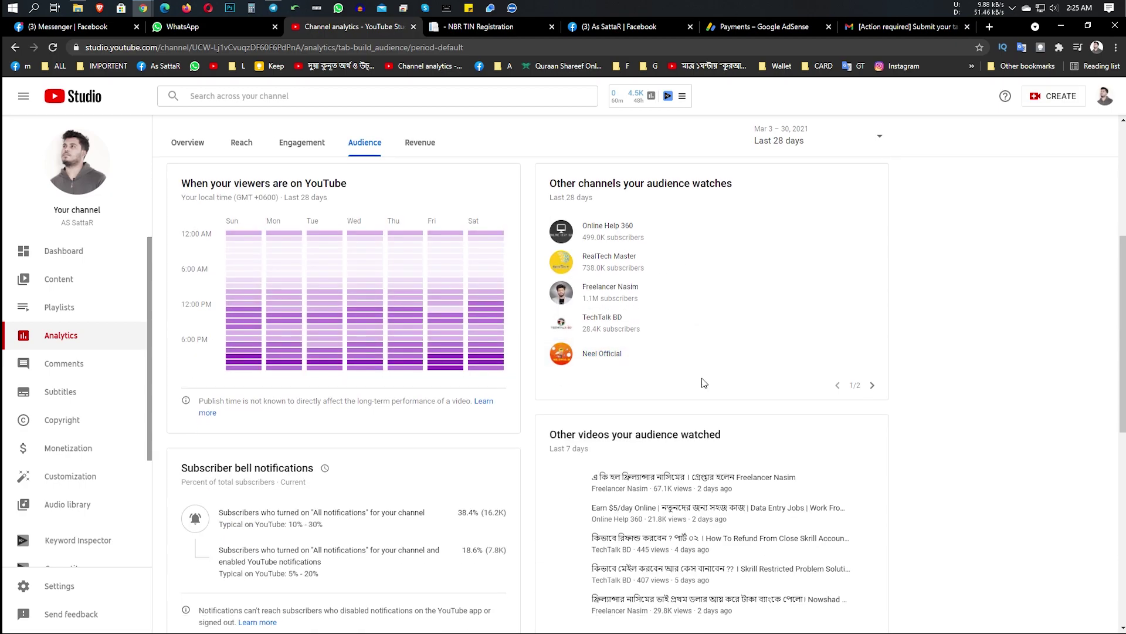
scroll(726, 362, "down", 4)
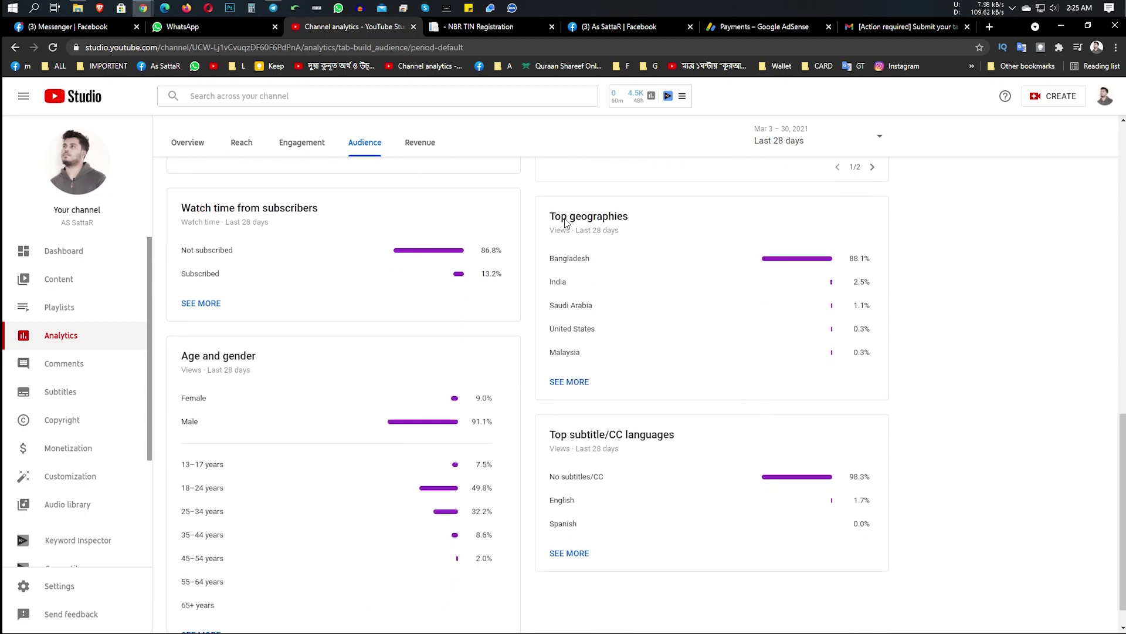
Step: Examine the shares of views from Bangladesh and the United States in the Top geographies card
left_click_drag(561, 217, 671, 219)
left_click(772, 228)
left_click_drag(563, 260, 838, 263)
left_click(888, 262)
left_click_drag(564, 259, 583, 267)
left_click_drag(553, 329, 629, 327)
mouse_move(854, 330)
left_mouse_down()
mouse_move(862, 313)
mouse_move(867, 342)
left_mouse_up()
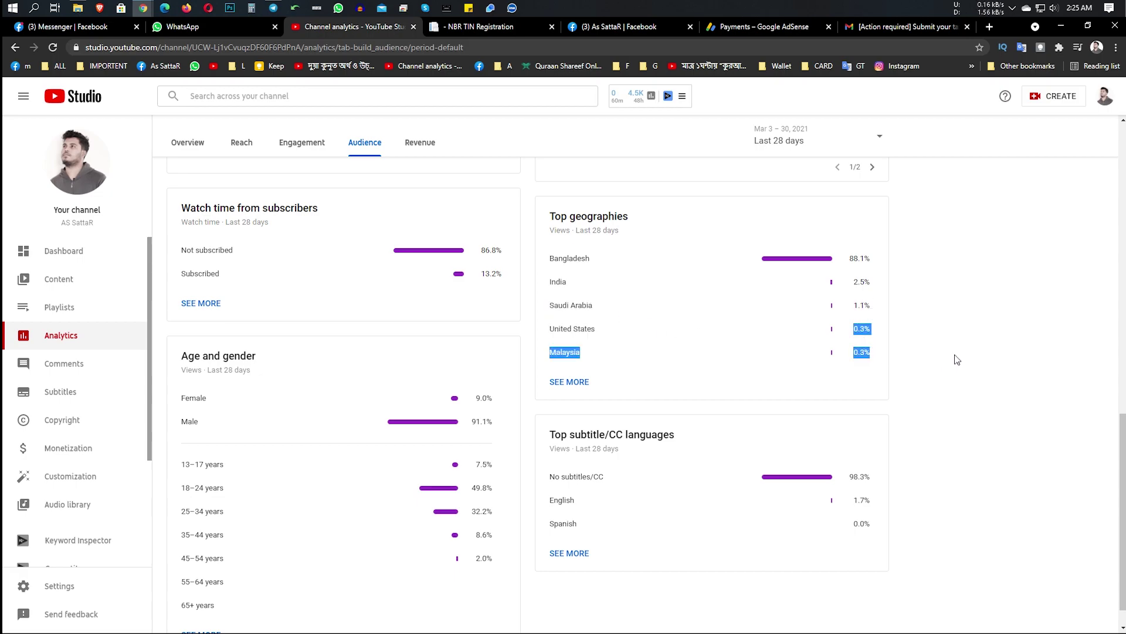
left_click(894, 333)
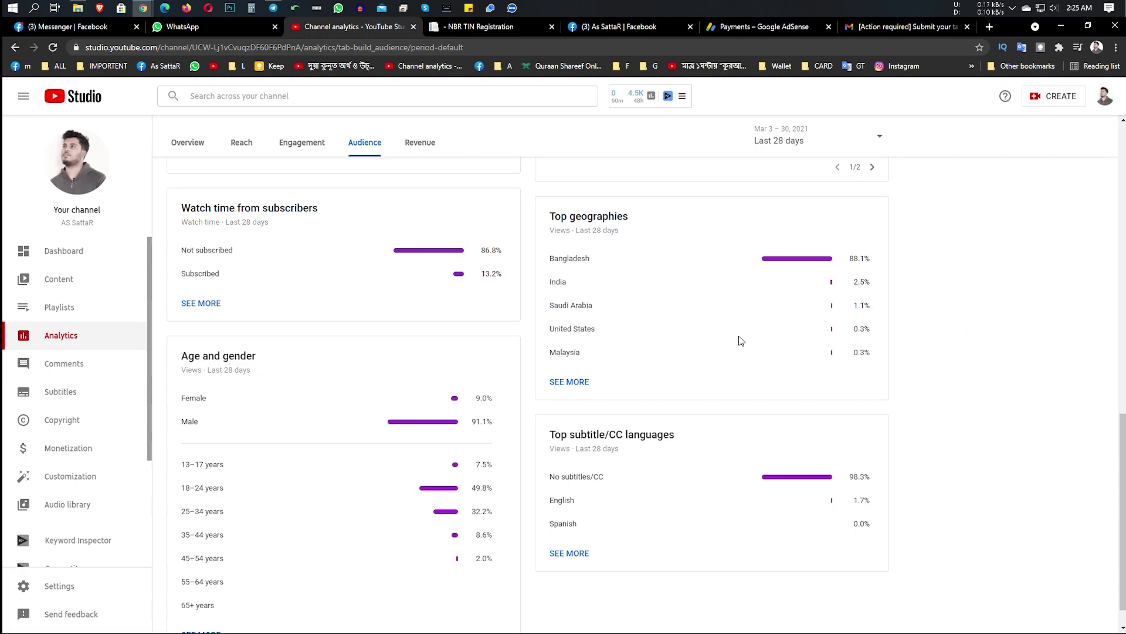
Step: Check the AdSense Payments tax notice and the NBR TIN Registration page, ending back on AdSense Payments
scroll(748, 305, "up", 4)
scroll(748, 304, "up", 3)
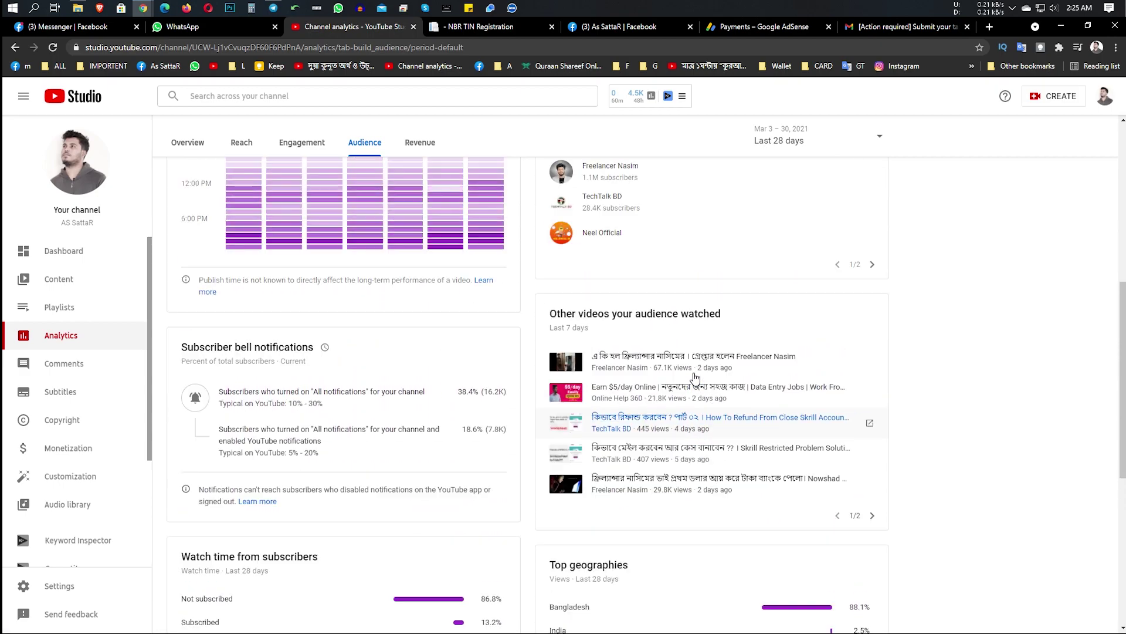
left_click(743, 27)
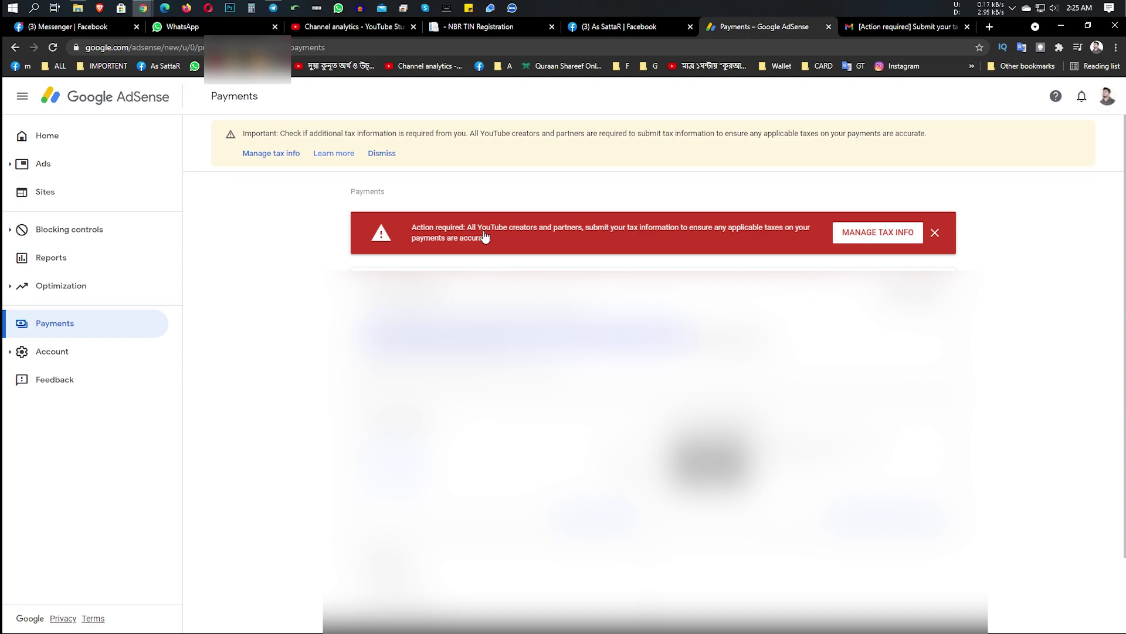
left_click(456, 27)
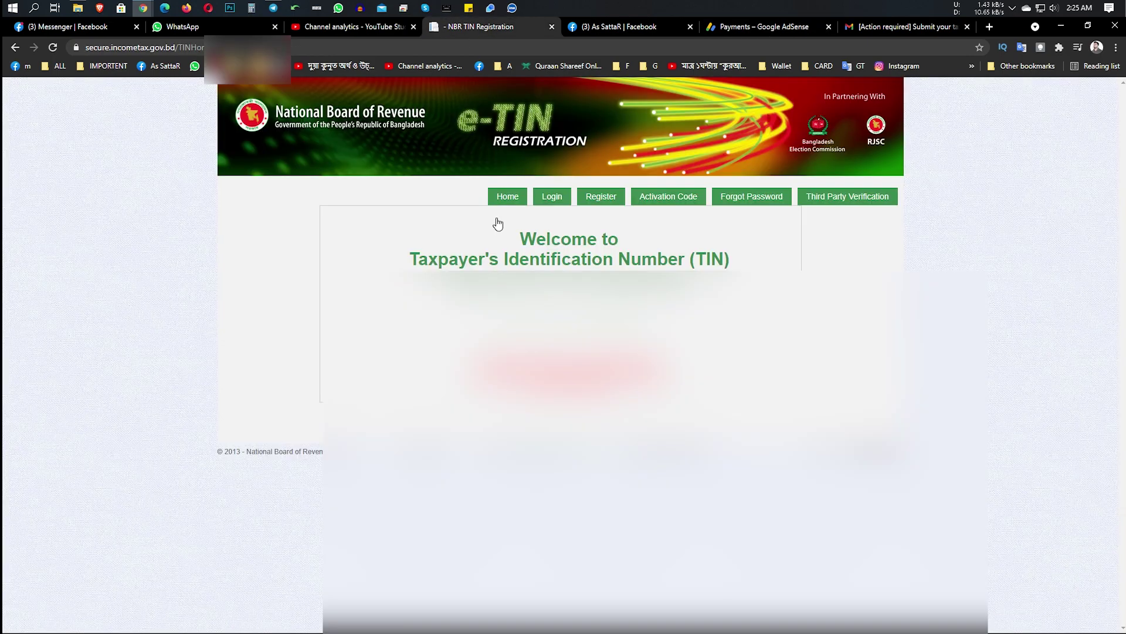
left_click(758, 26)
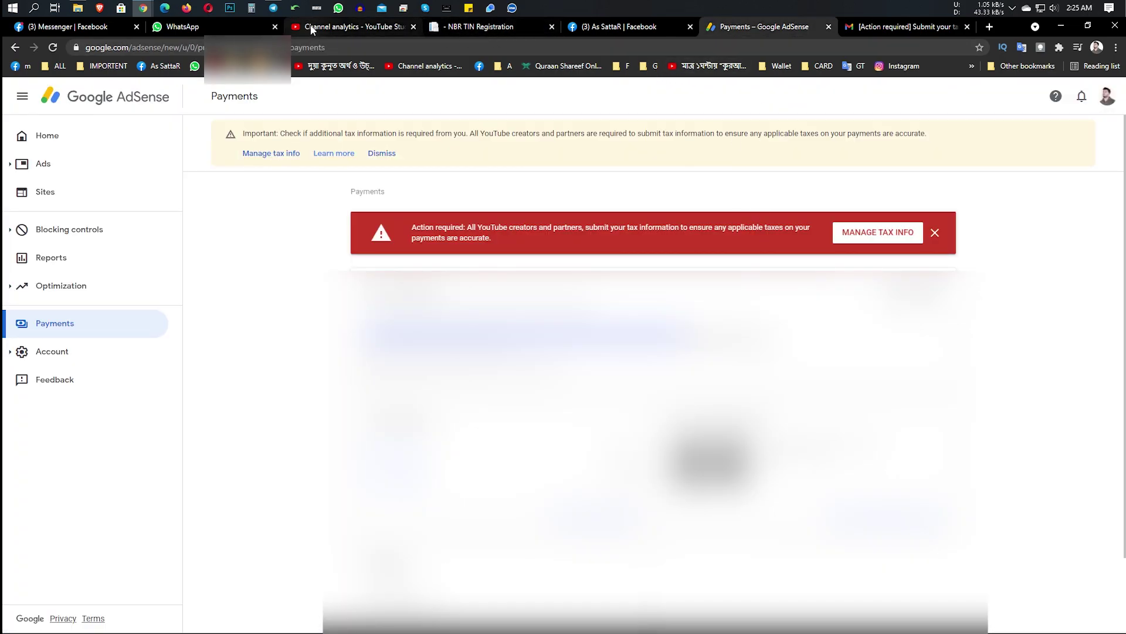
Step: Switch to YouTube Studio and review the Audience analytics again
left_click(352, 26)
scroll(733, 381, "up", 4)
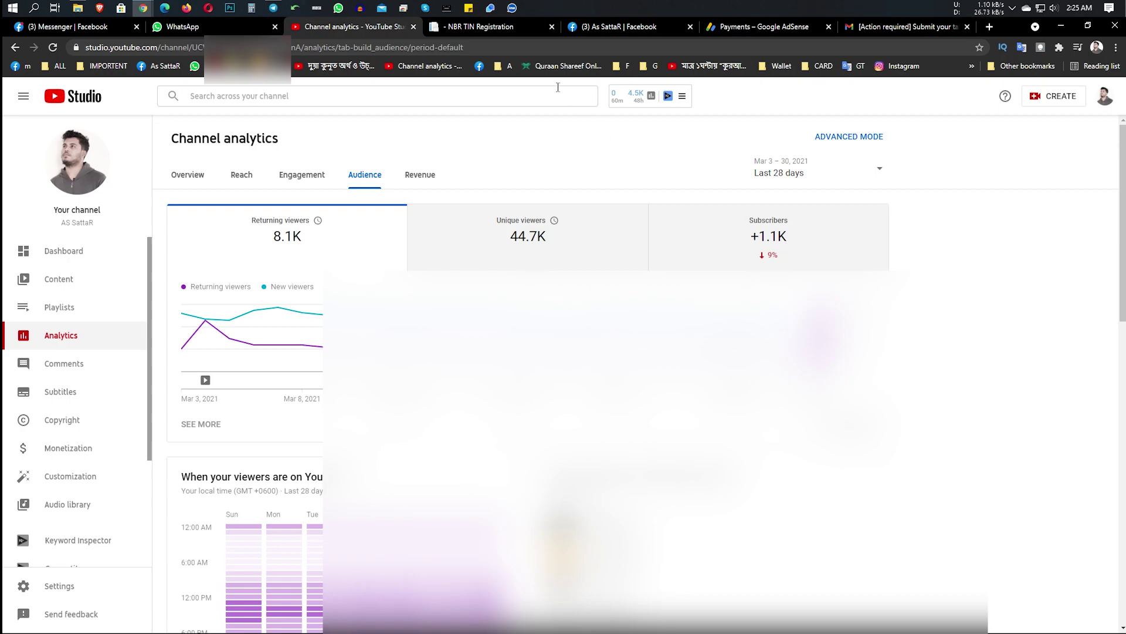
scroll(329, 282, "down", 10)
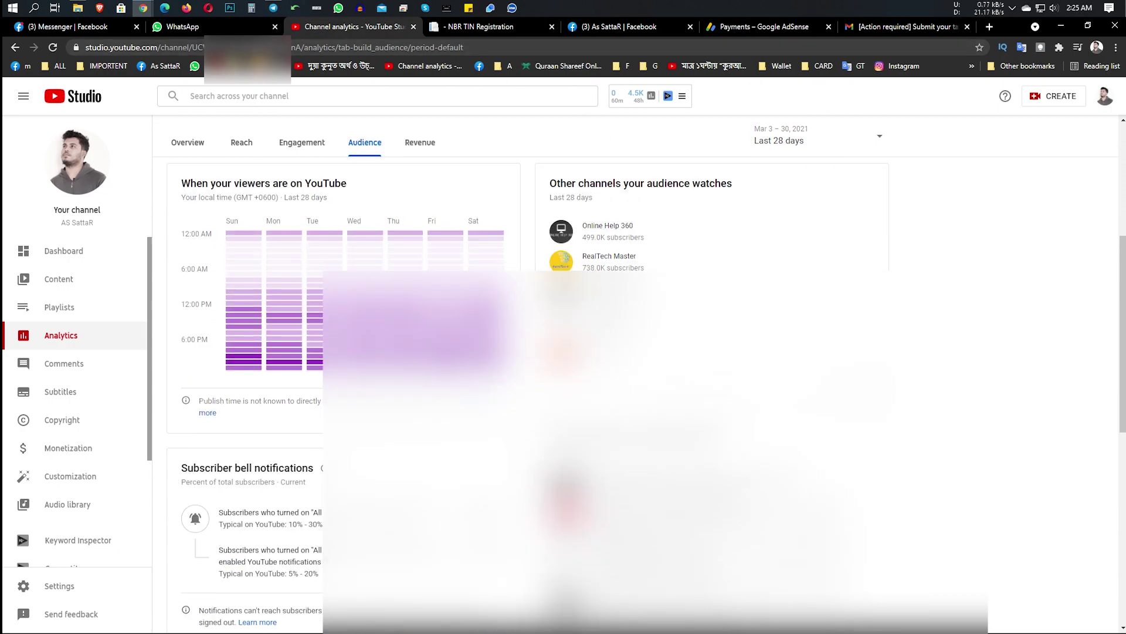
scroll(528, 352, "down", 2)
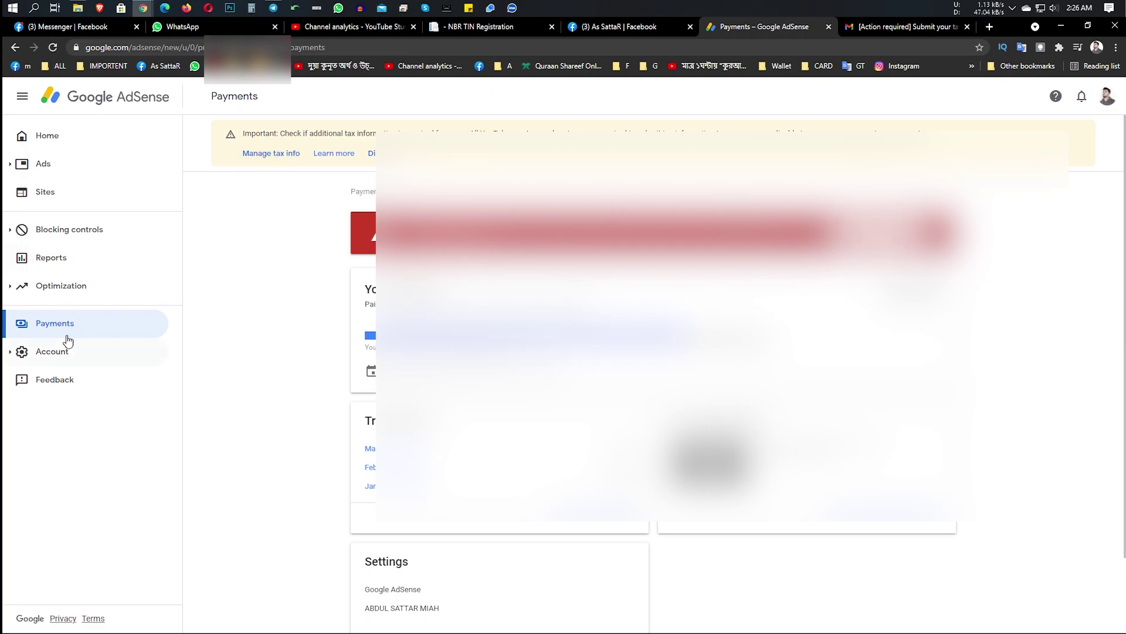
Step: Open Manage tax info from the AdSense Payments page and start adding United States tax info
left_click(46, 136)
left_click(68, 332)
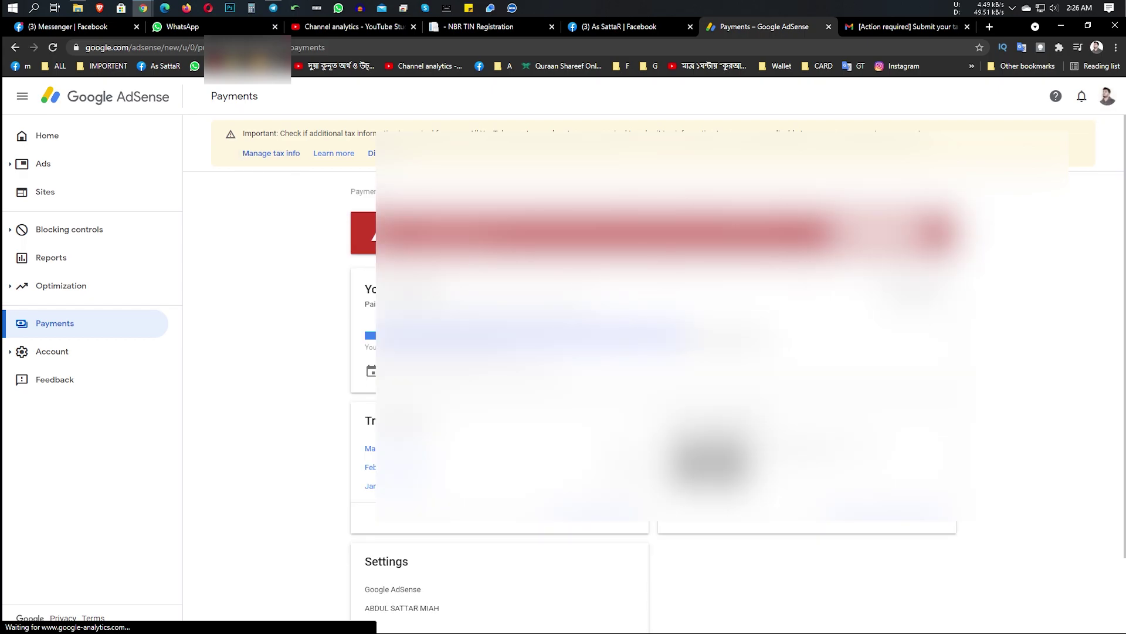
left_click(864, 237)
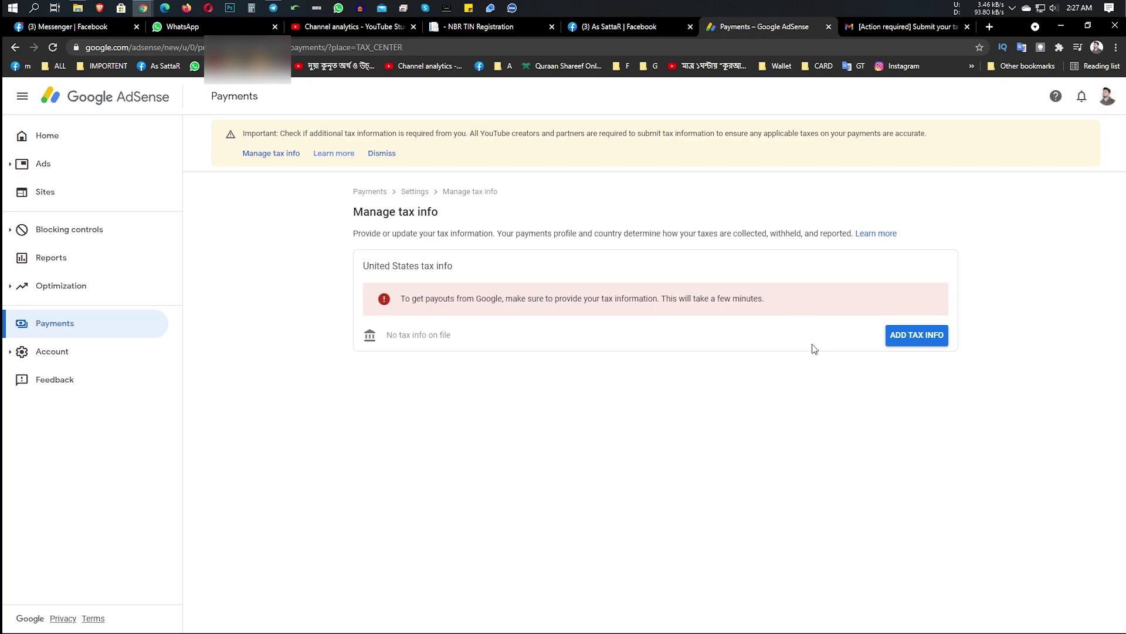
left_click(925, 343)
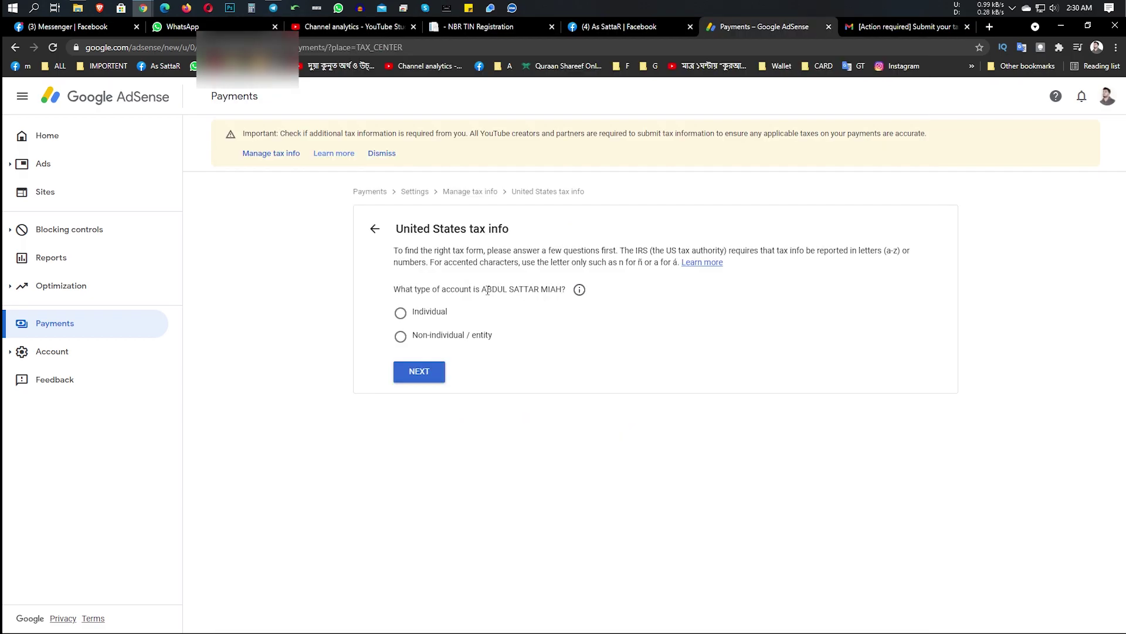
Step: Set the account type to Individual and answer No to being a citizen or resident of the United States
left_click_drag(481, 289, 519, 290)
left_click(409, 274)
left_click(426, 315)
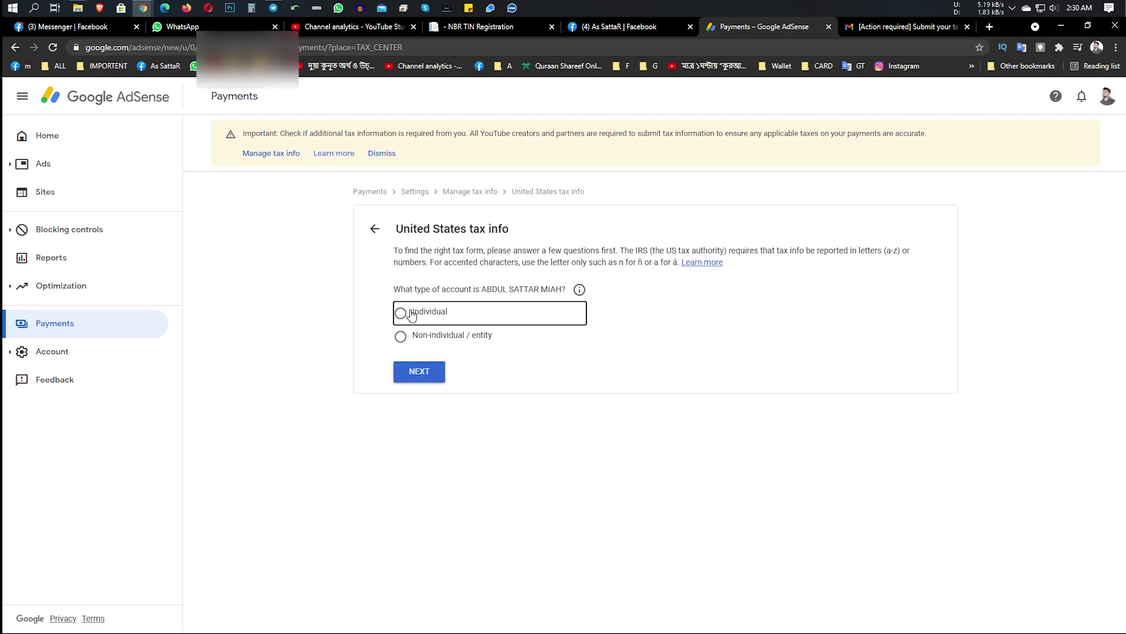
left_click(402, 314)
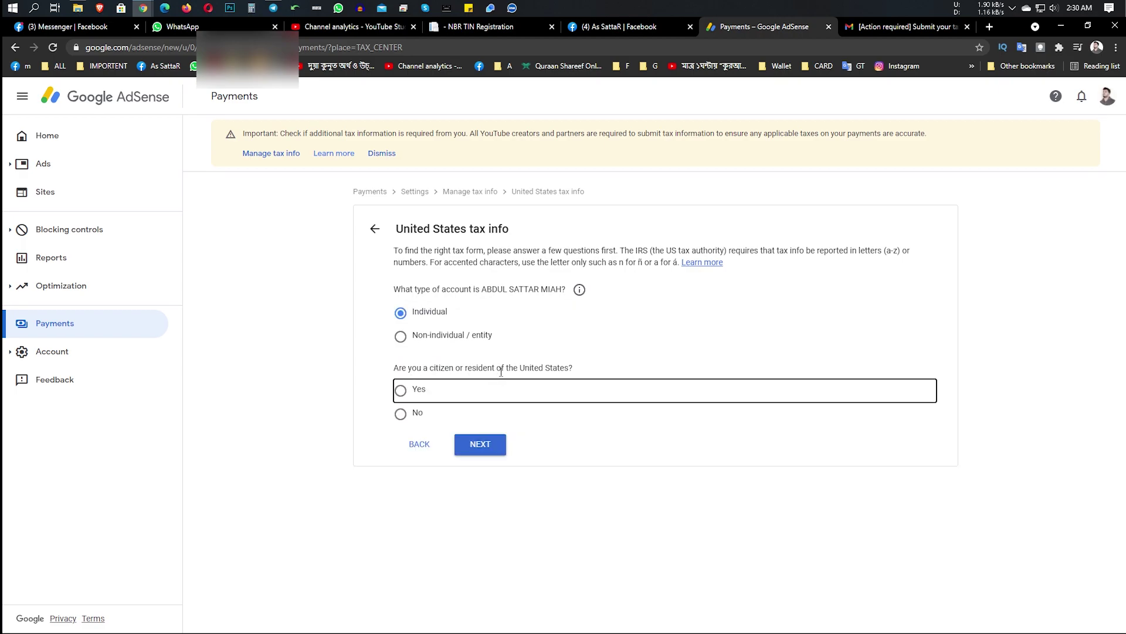
left_click(430, 414)
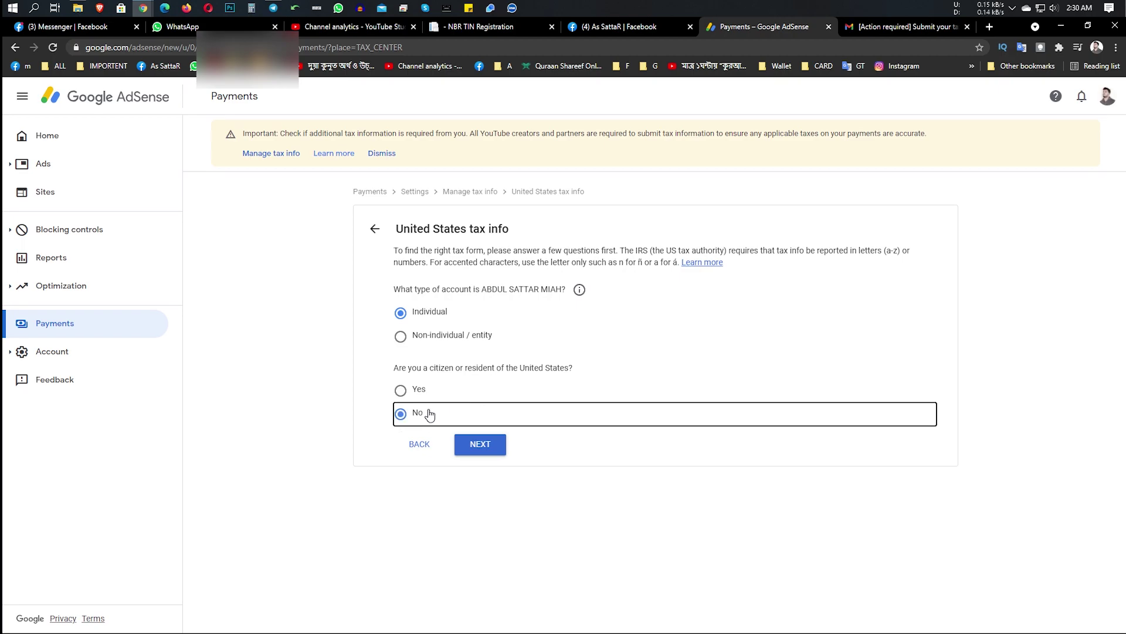
left_click(478, 447)
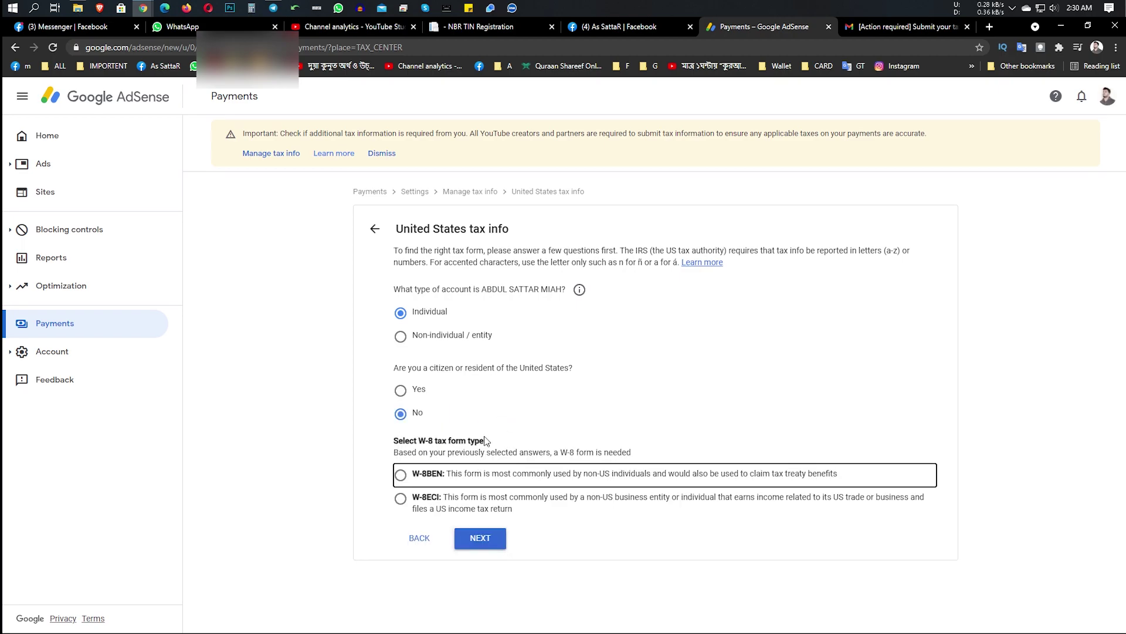
Step: Choose W-8BEN as the W-8 tax form type and start the form
left_click(335, 445)
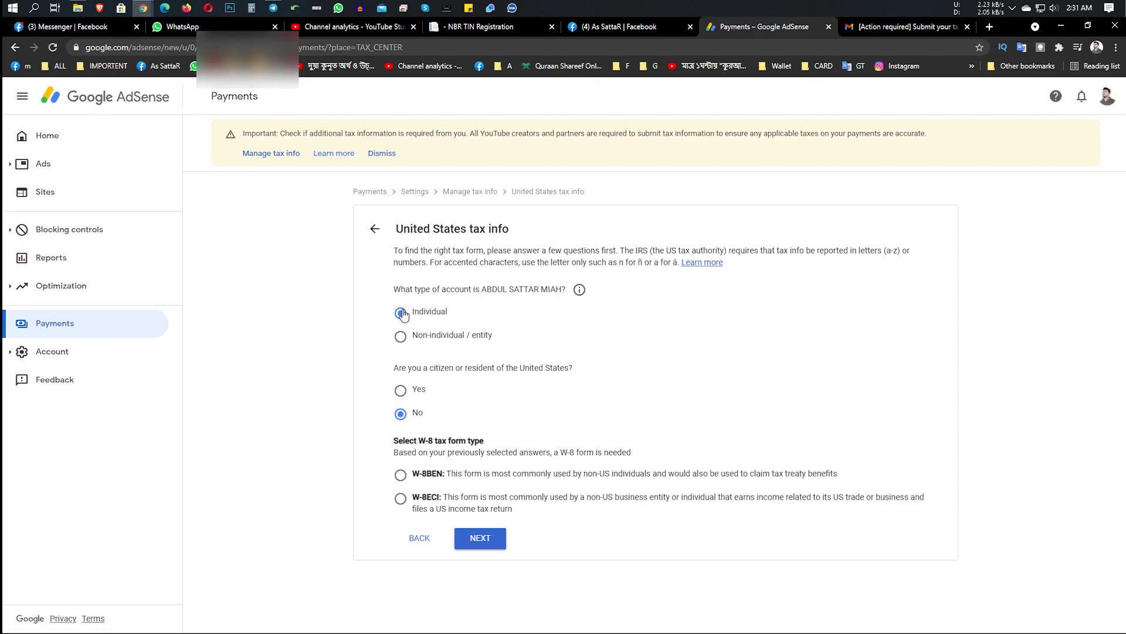
left_click(420, 477)
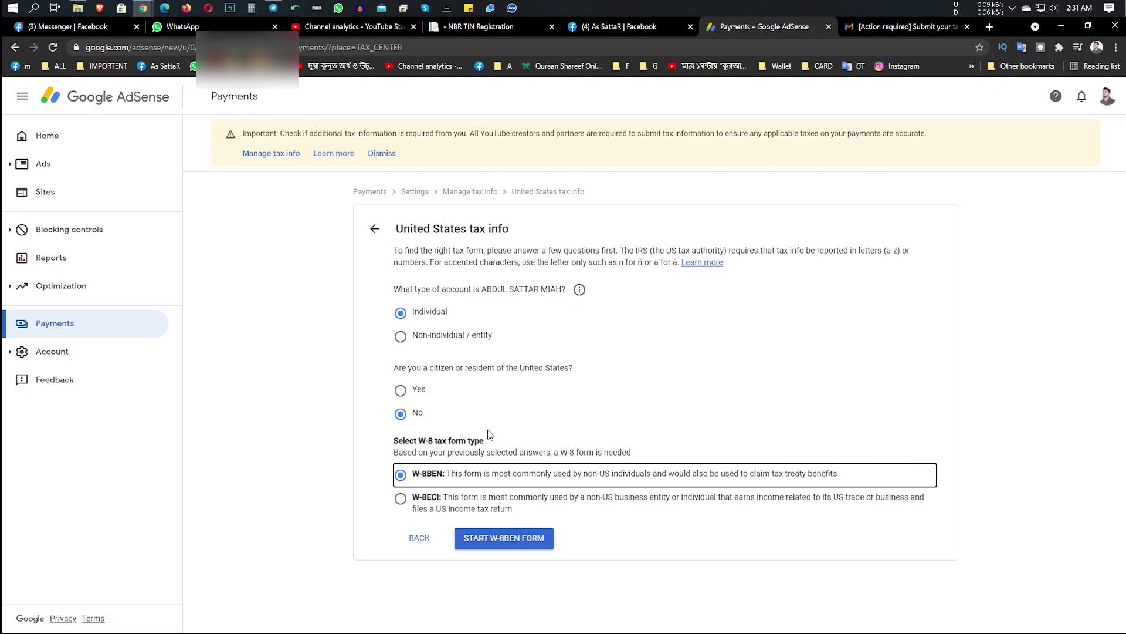
left_click(523, 548)
left_click(499, 552)
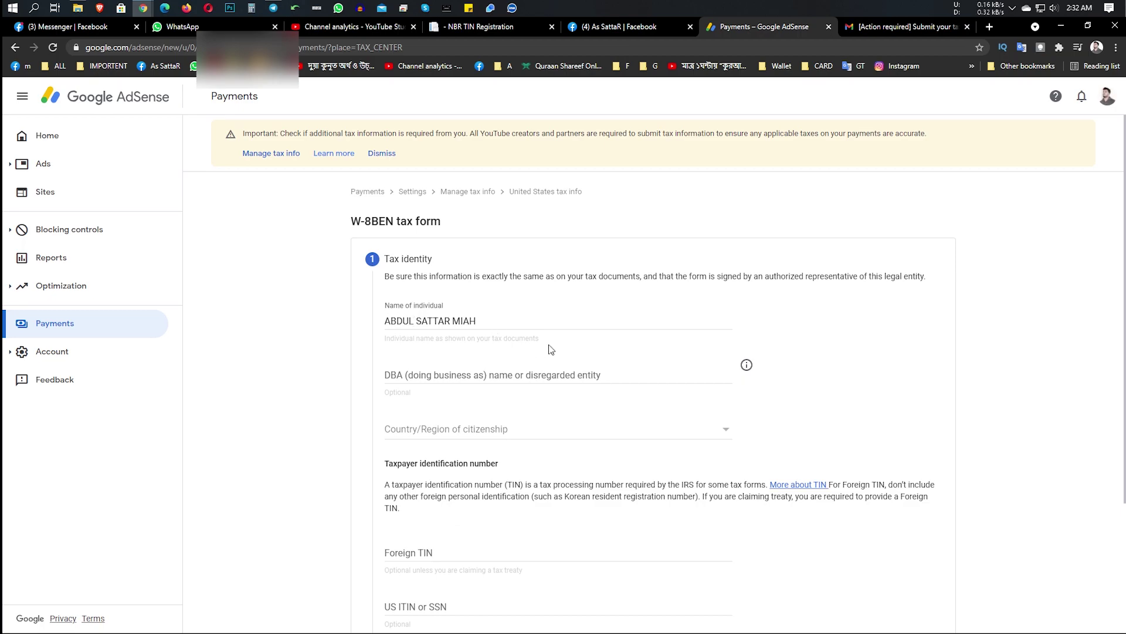
Step: Set the country/region of citizenship to Bangladesh in the Tax identity section
left_click(461, 434)
left_click(428, 538)
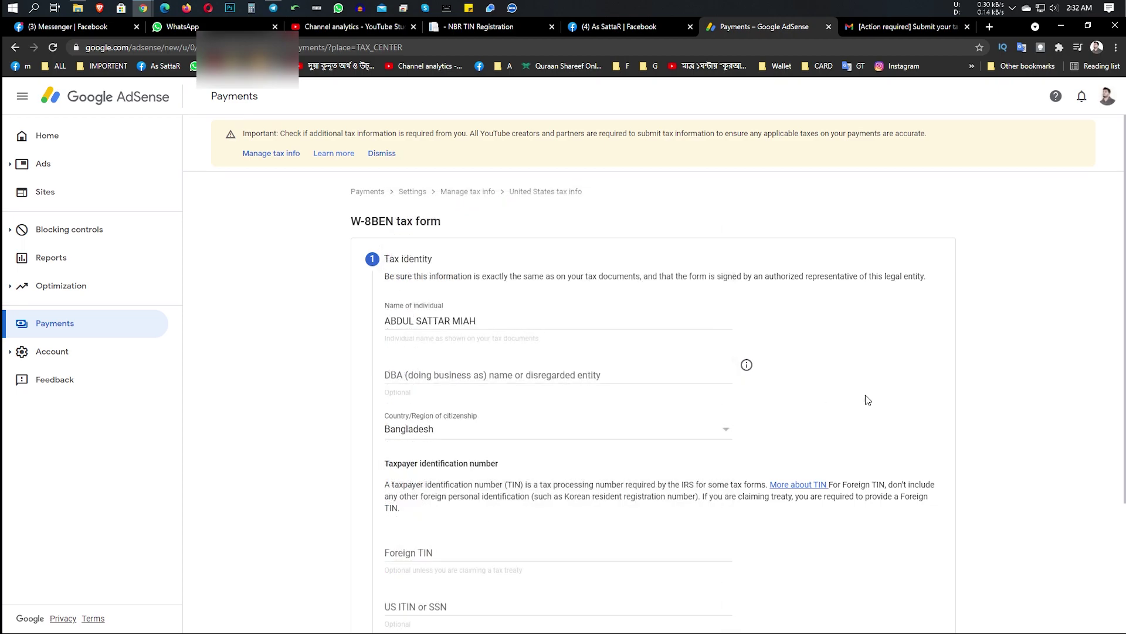
Step: Leave the Foreign TIN and US ITIN or SSN fields blank and continue to the Address section
scroll(455, 459, "down", 3)
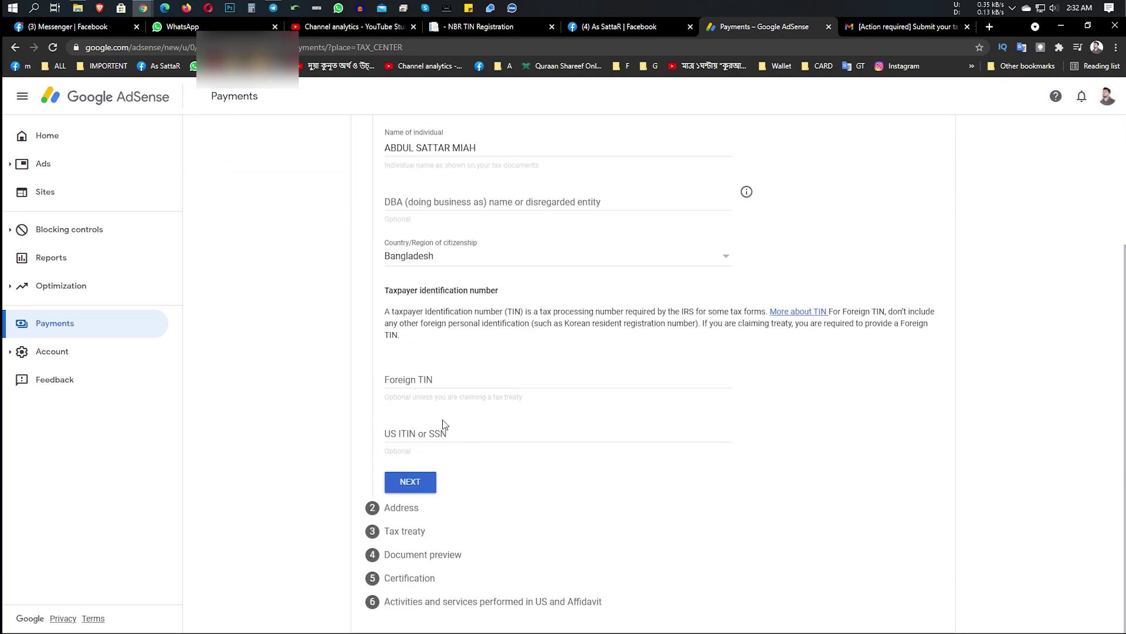
left_click(444, 381)
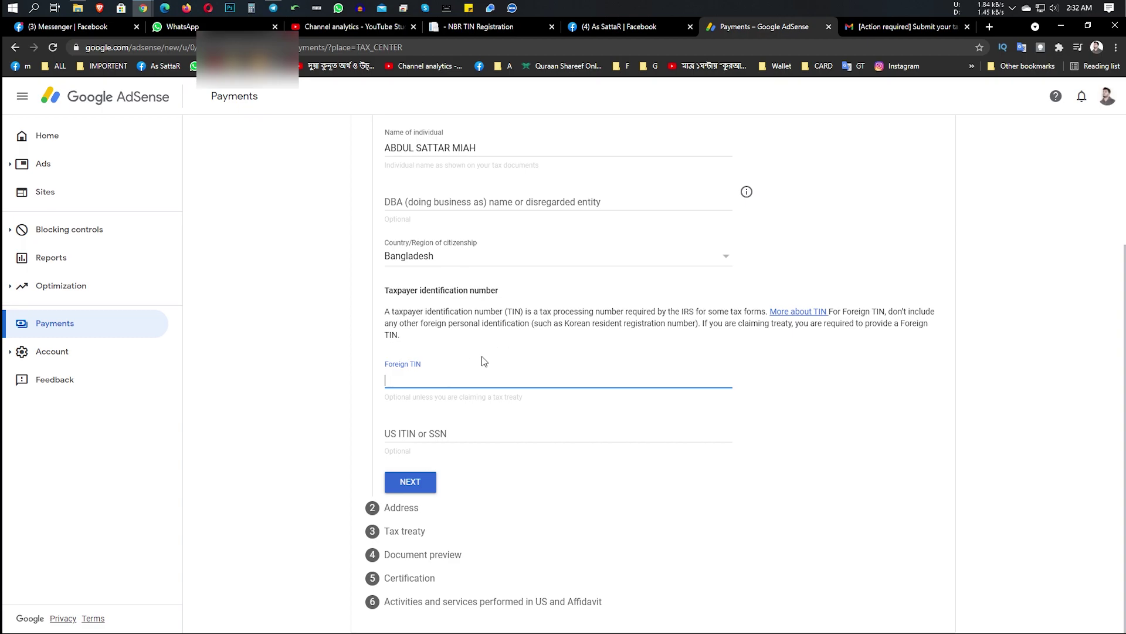
scroll(484, 361, "up", 1)
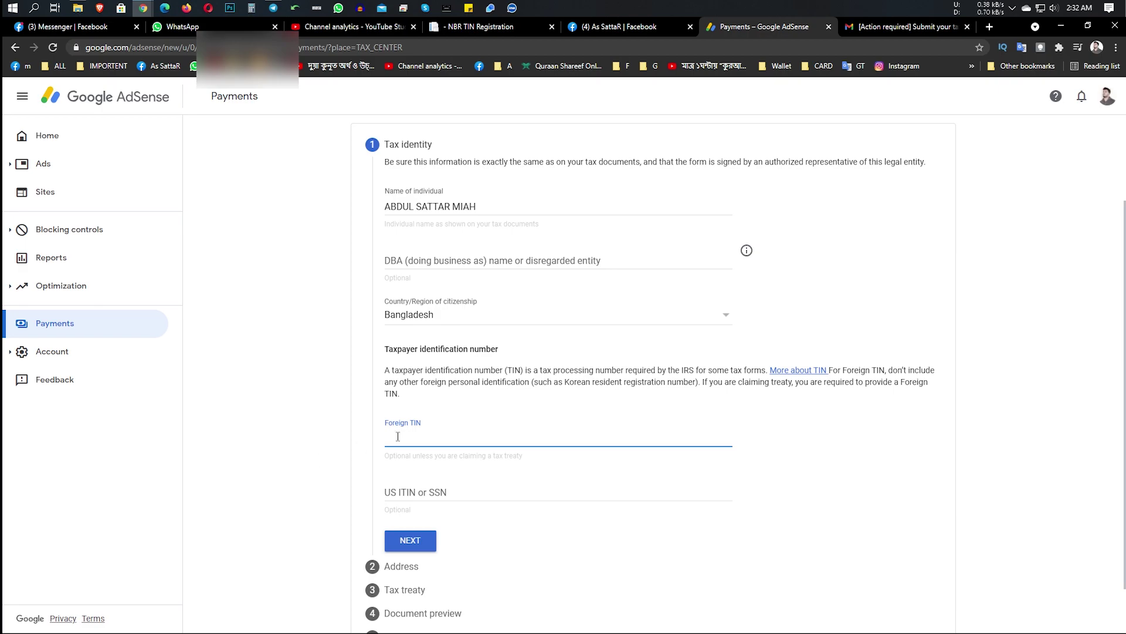
left_click(430, 450)
scroll(522, 483, "down", 1)
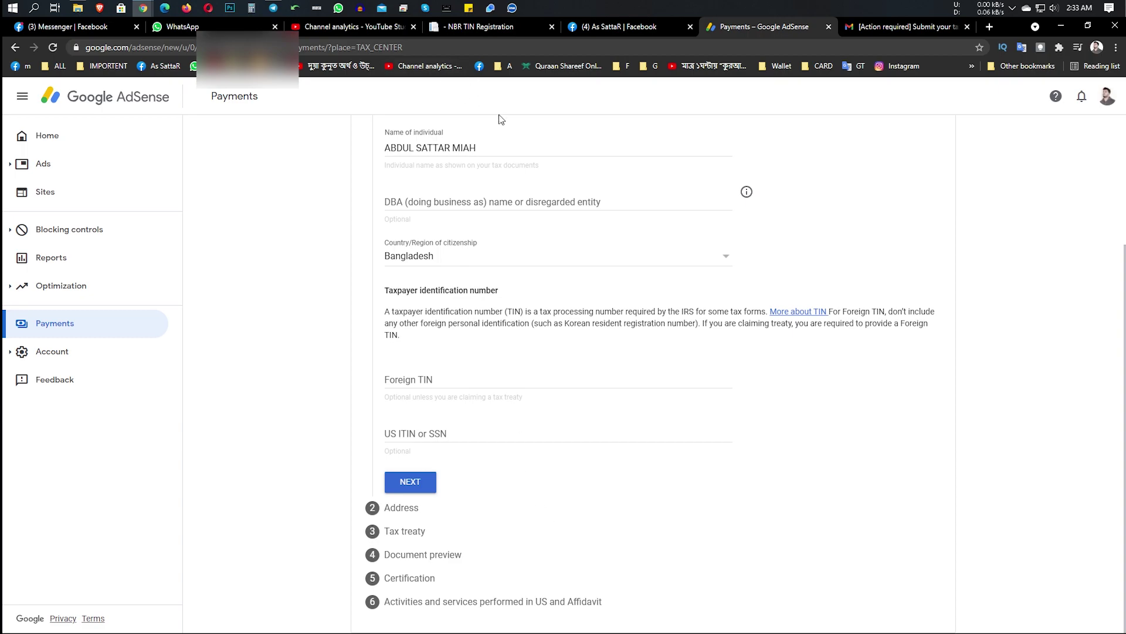
left_click(436, 378)
left_click(442, 435)
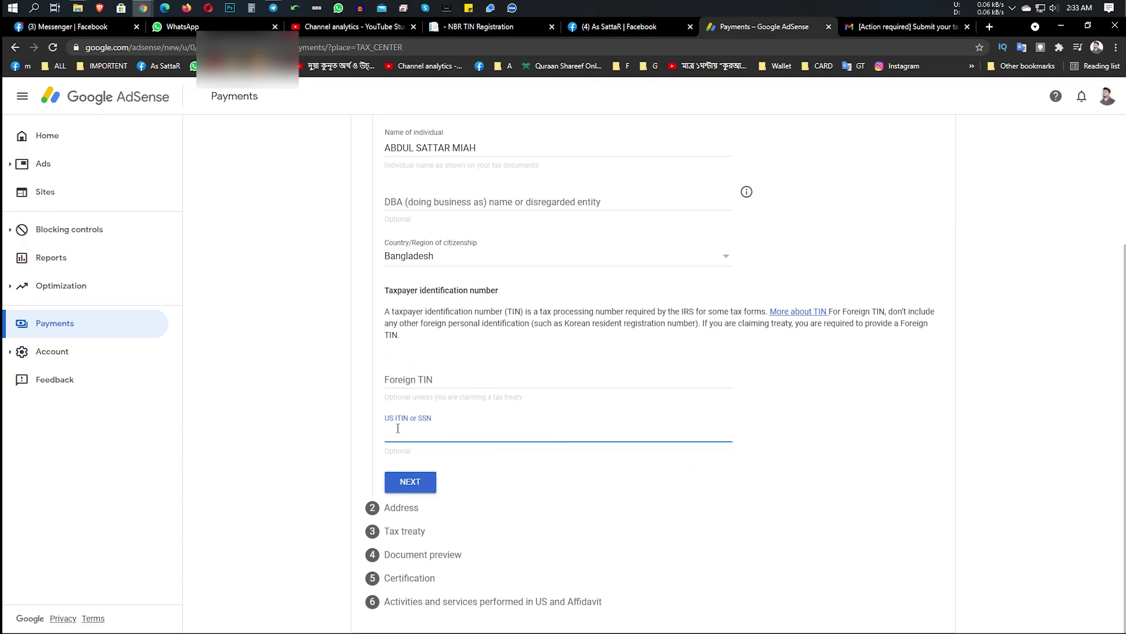
left_click(773, 538)
left_click(413, 488)
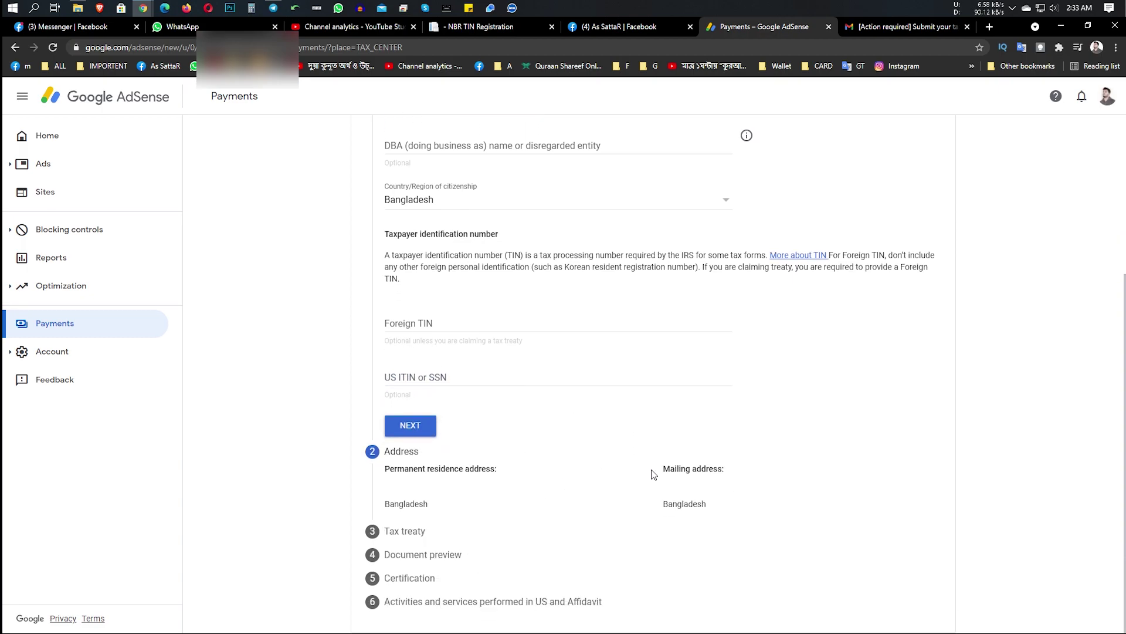
Step: Mark the mailing address as the same as the permanent residence address in the Address section
scroll(396, 414, "up", 3)
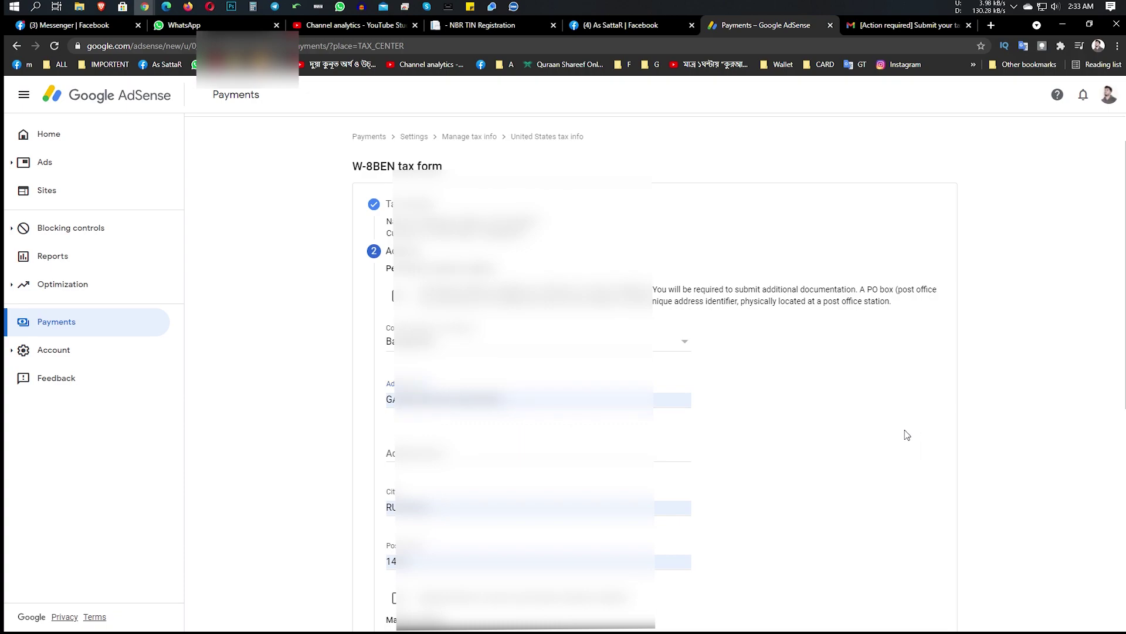
scroll(906, 432, "down", 2)
left_click(393, 483)
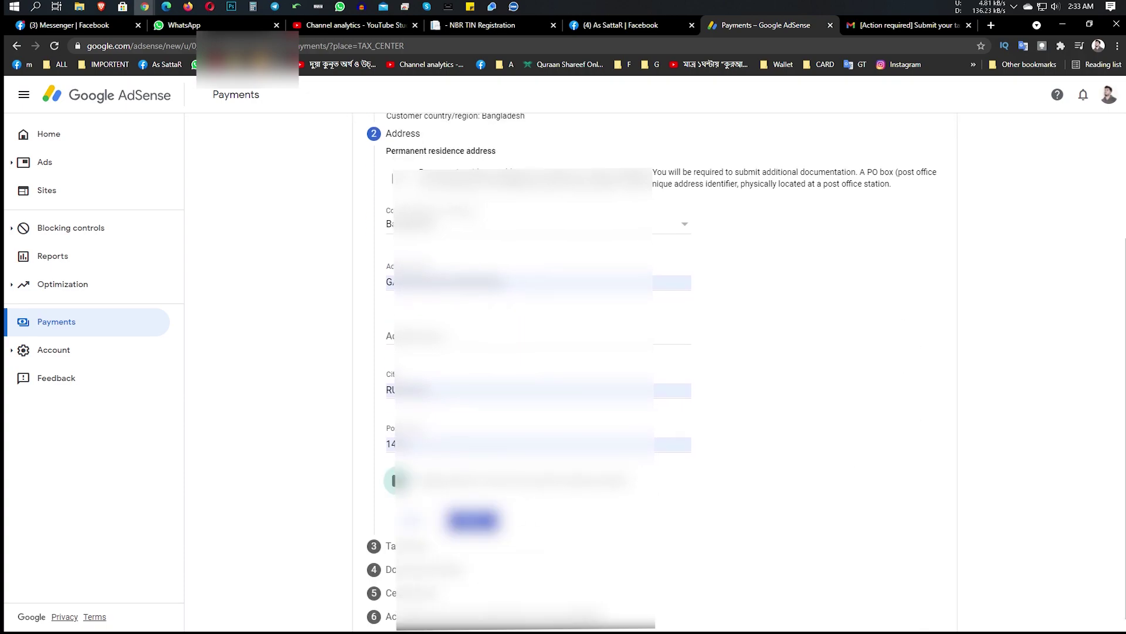
Step: Answer No to claiming a reduced withholding rate under a tax treaty and continue to the Document preview section
scroll(655, 369, "up", 3)
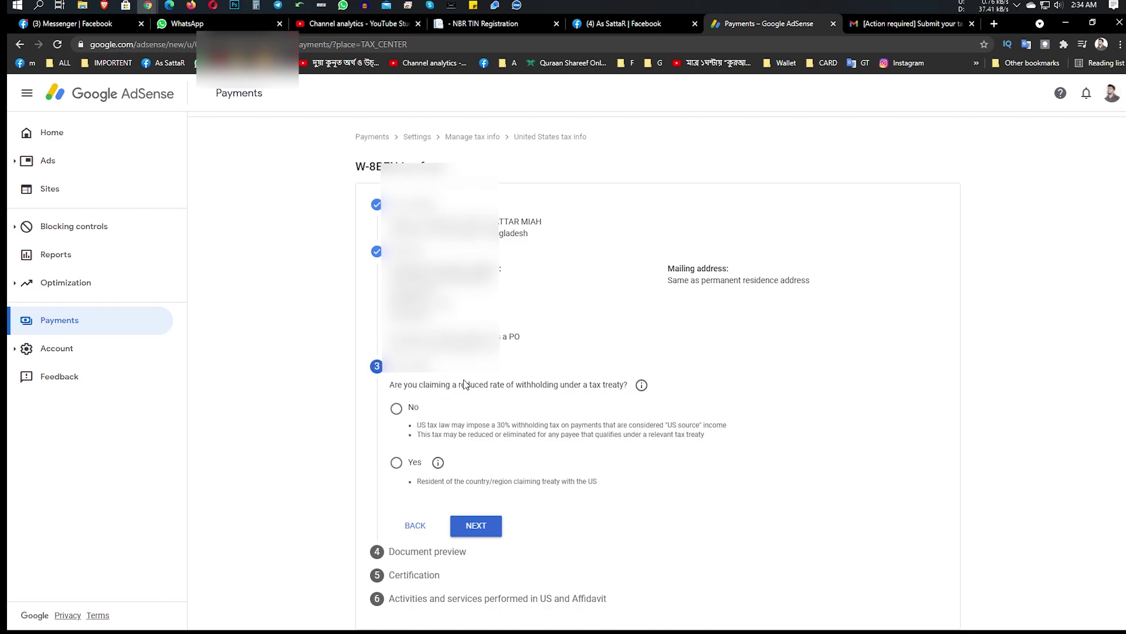
left_click(397, 411)
left_click(477, 530)
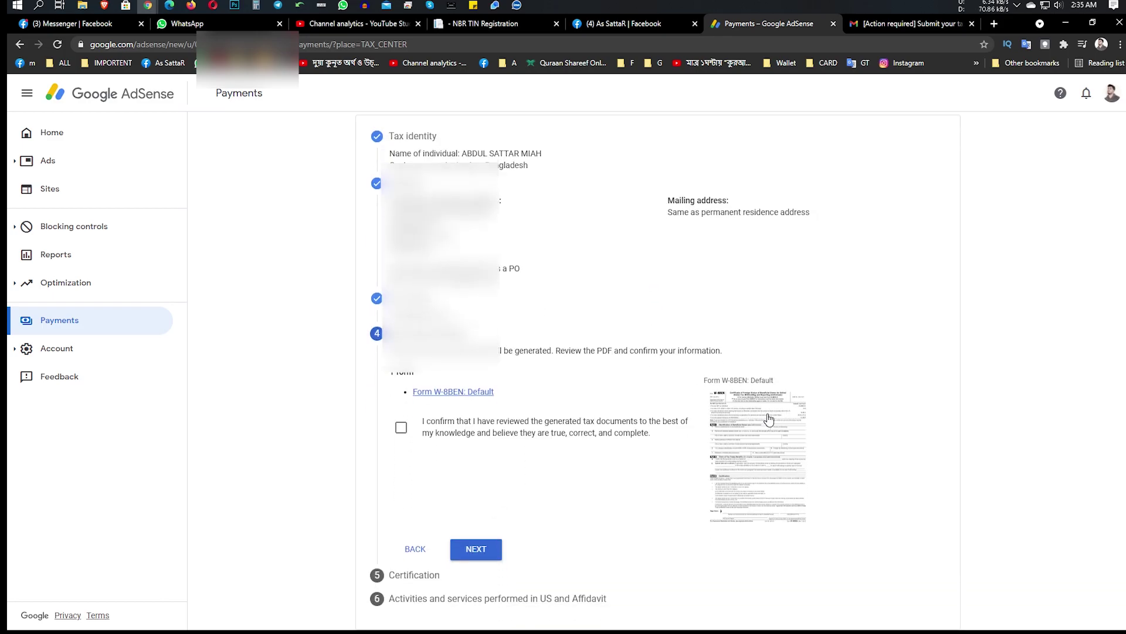
Step: Open the generated Form W-8BEN PDF from its preview for review and return to the tax form
left_click(769, 418)
left_click(666, 27)
left_click(800, 29)
left_click(691, 27)
Step: Confirm that the generated tax documents were reviewed and are true, correct, and complete, and continue to Certification
left_click(401, 427)
scroll(475, 504, "down", 1)
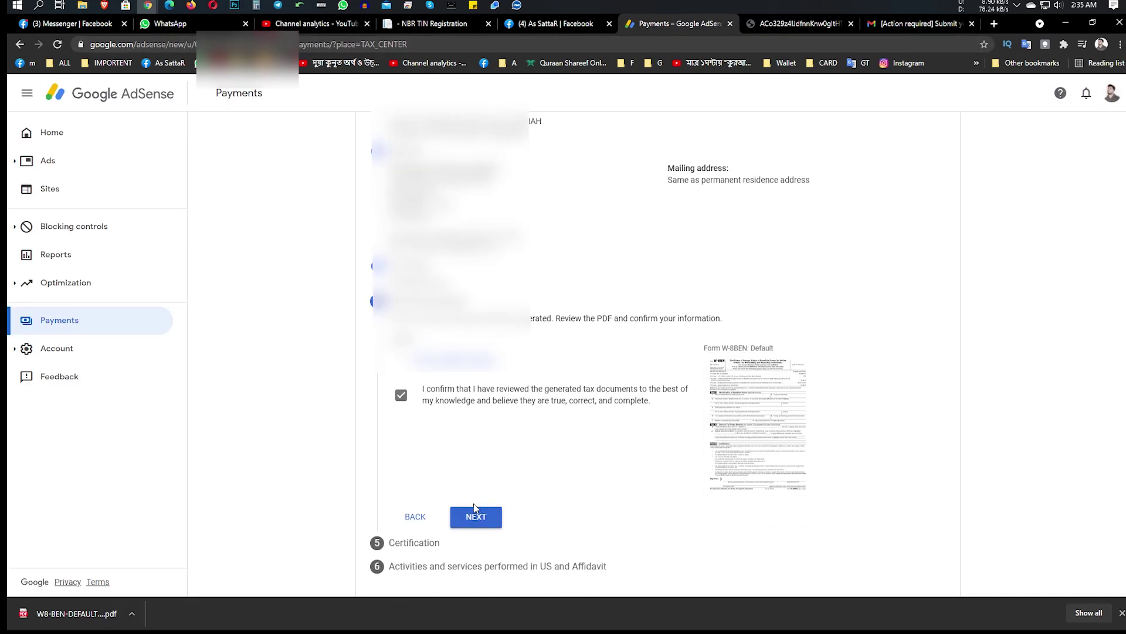
left_click(482, 519)
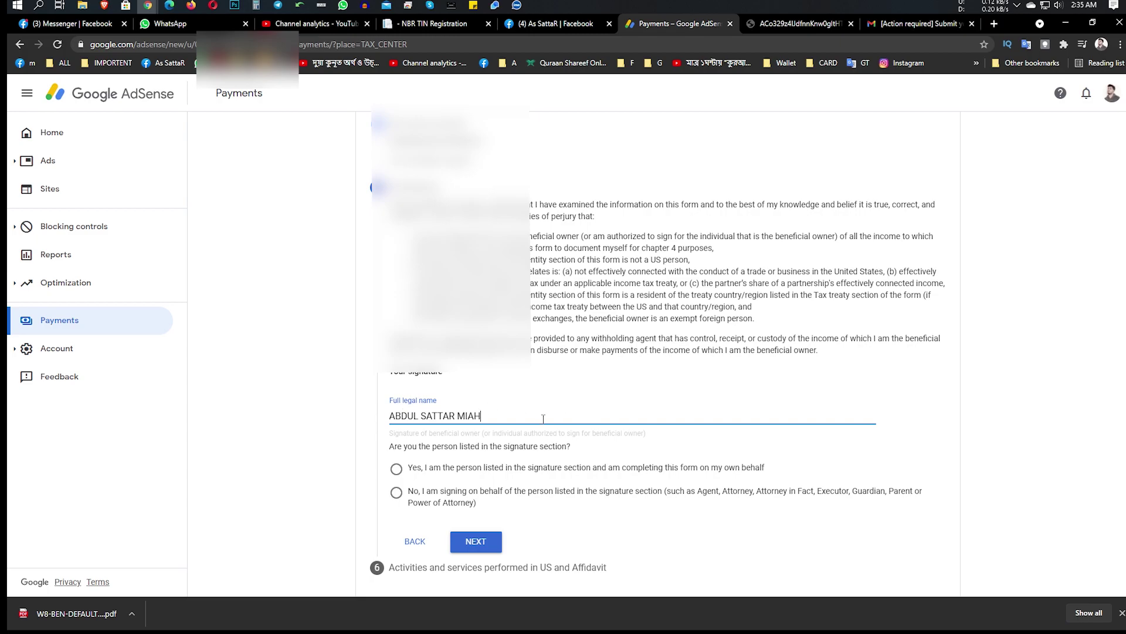
Step: Sign the Certification section with the full legal name and declare being the person listed in the signature section
left_click_drag(553, 418, 321, 405)
left_click(977, 416)
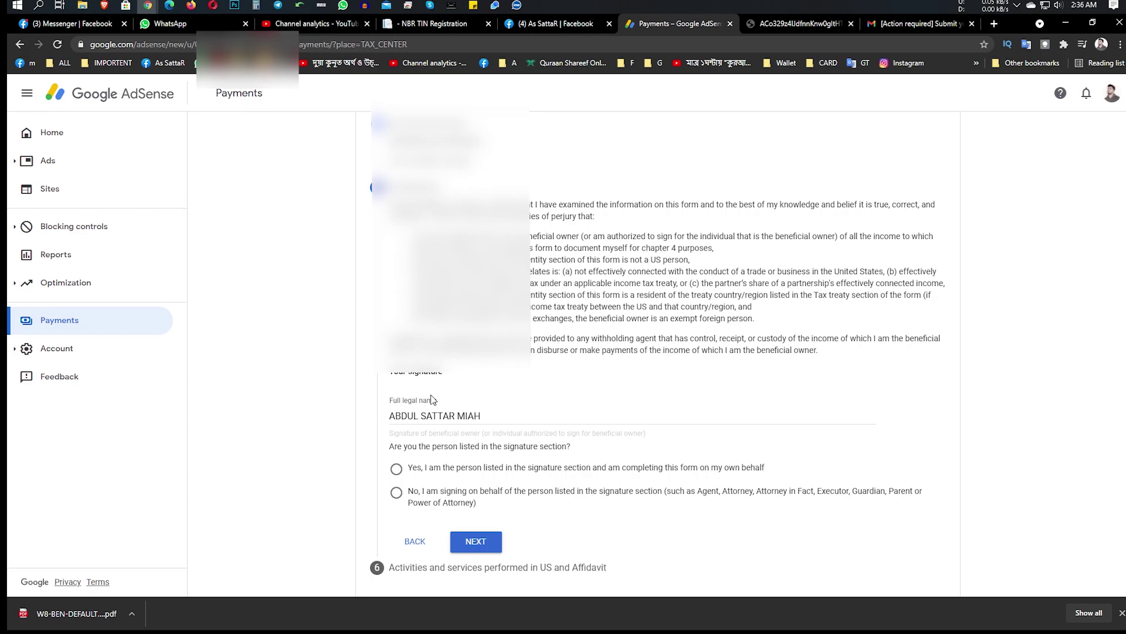
left_click(404, 471)
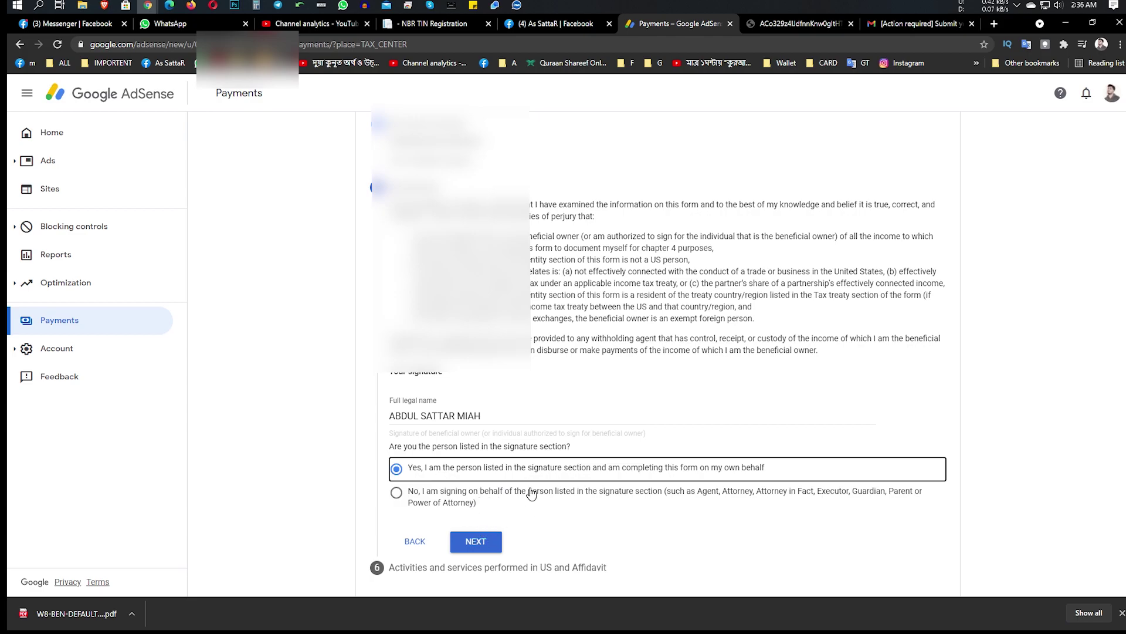
left_click(411, 501)
scroll(462, 477, "down", 1)
left_click(464, 472)
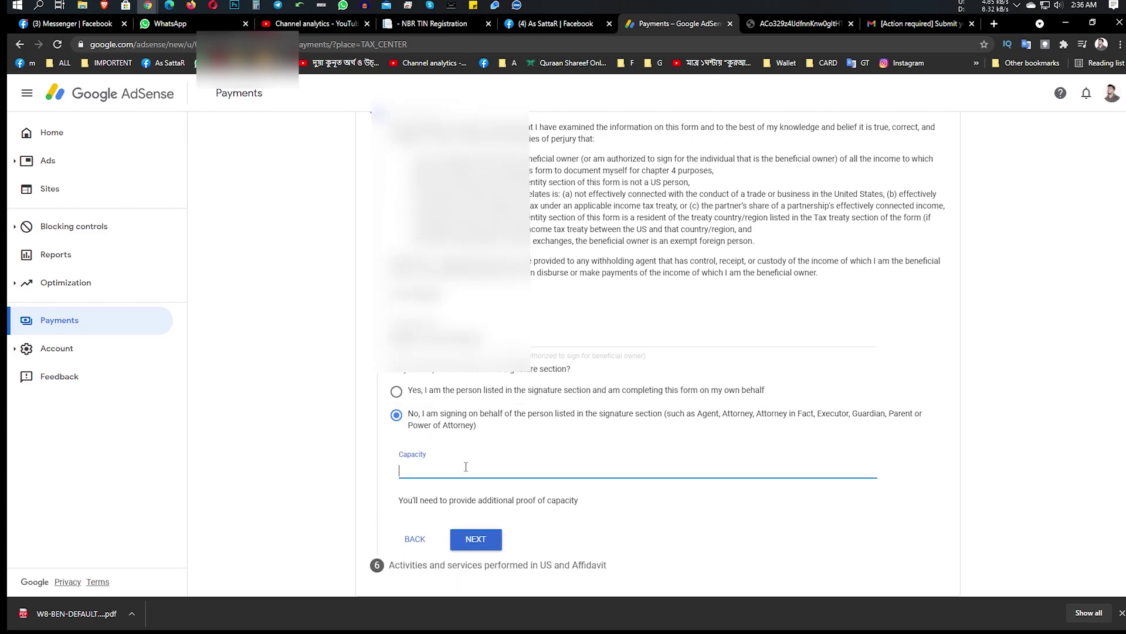
left_click(429, 412)
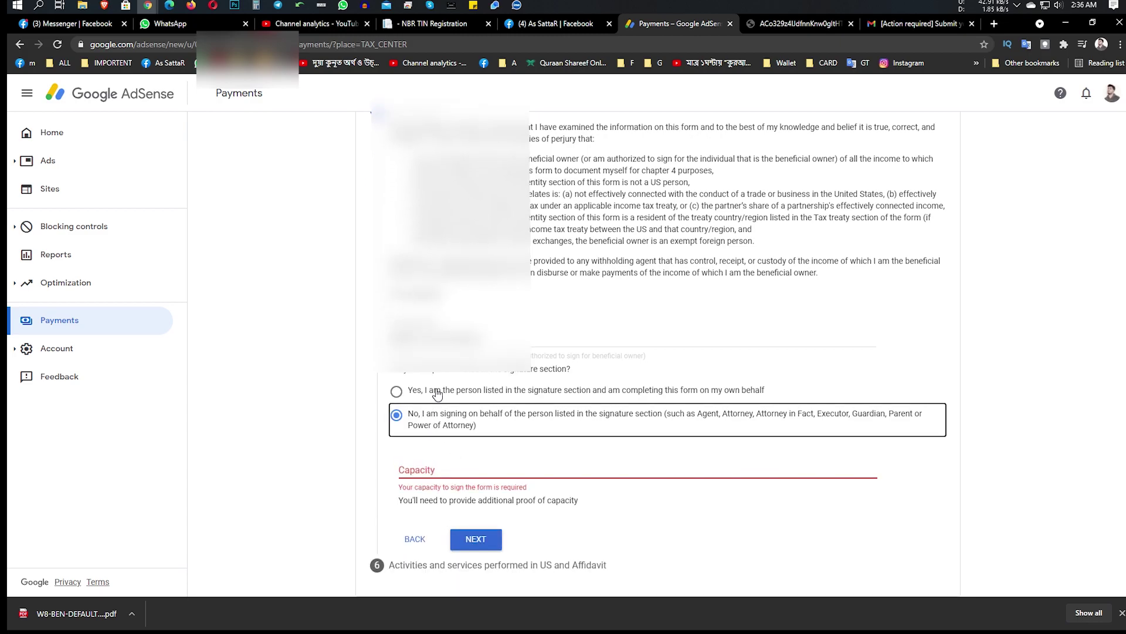
left_click(437, 391)
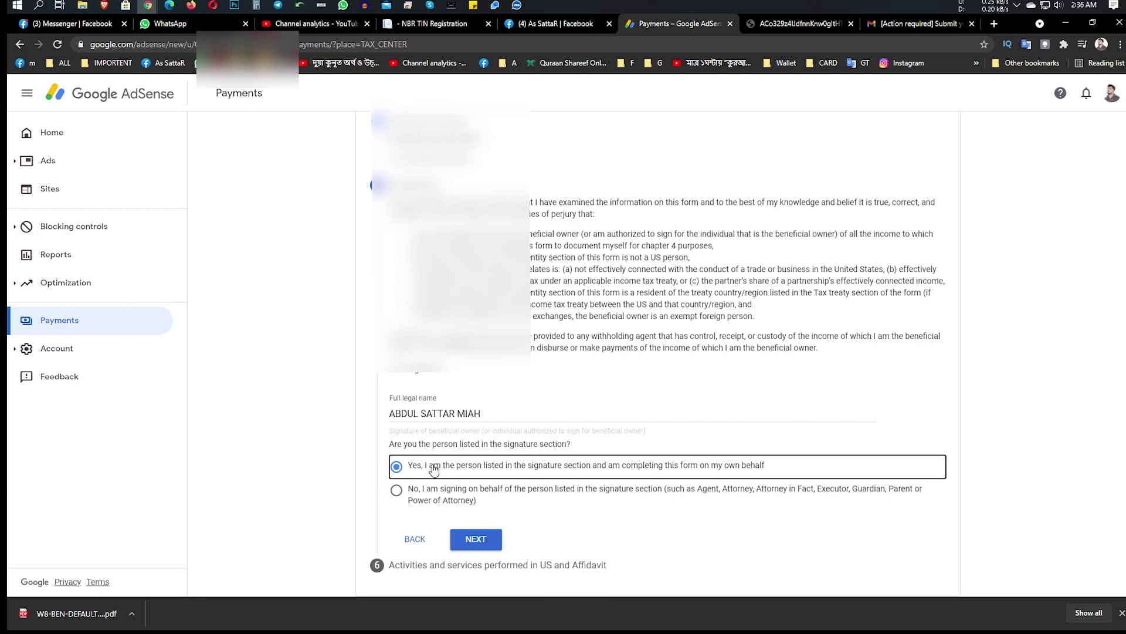
Step: Continue past Certification, answer No to activities performed within the US, and certify that services are performed solely outside the US
left_click(482, 544)
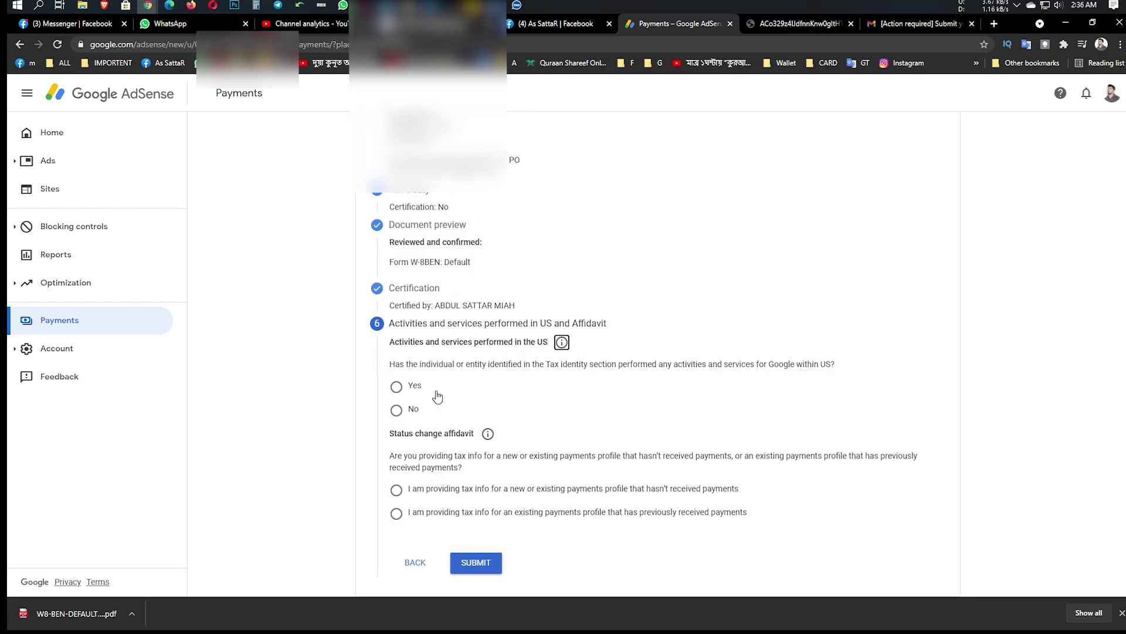
left_click(397, 410)
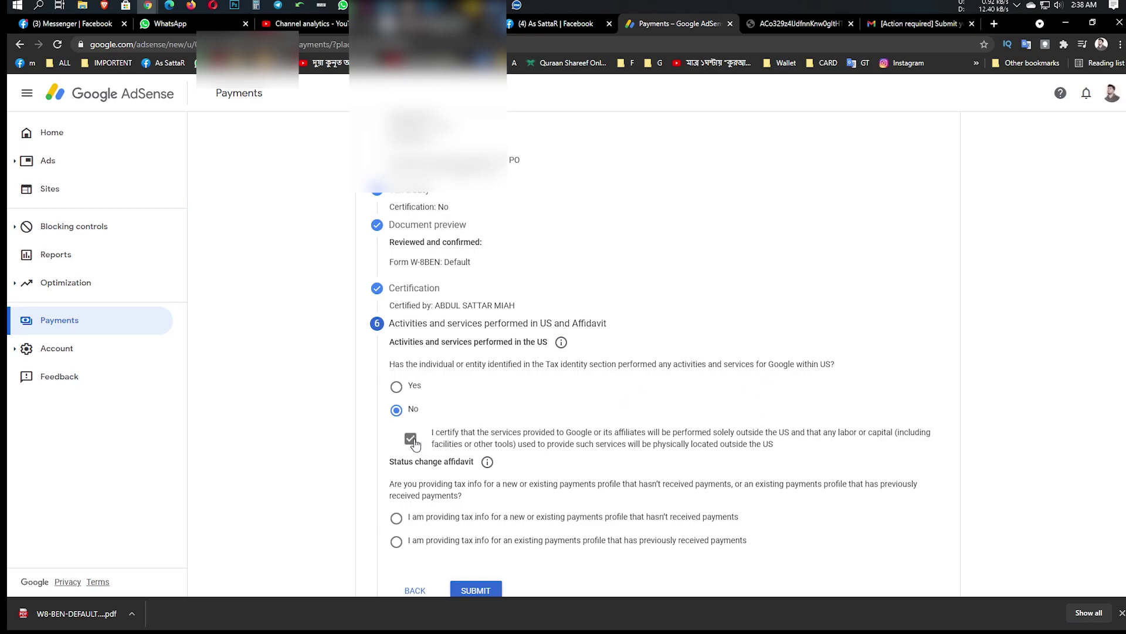
Step: In the Status change affidavit, state that the tax info is for an existing payments profile that has previously received payments
scroll(418, 451, "down", 1)
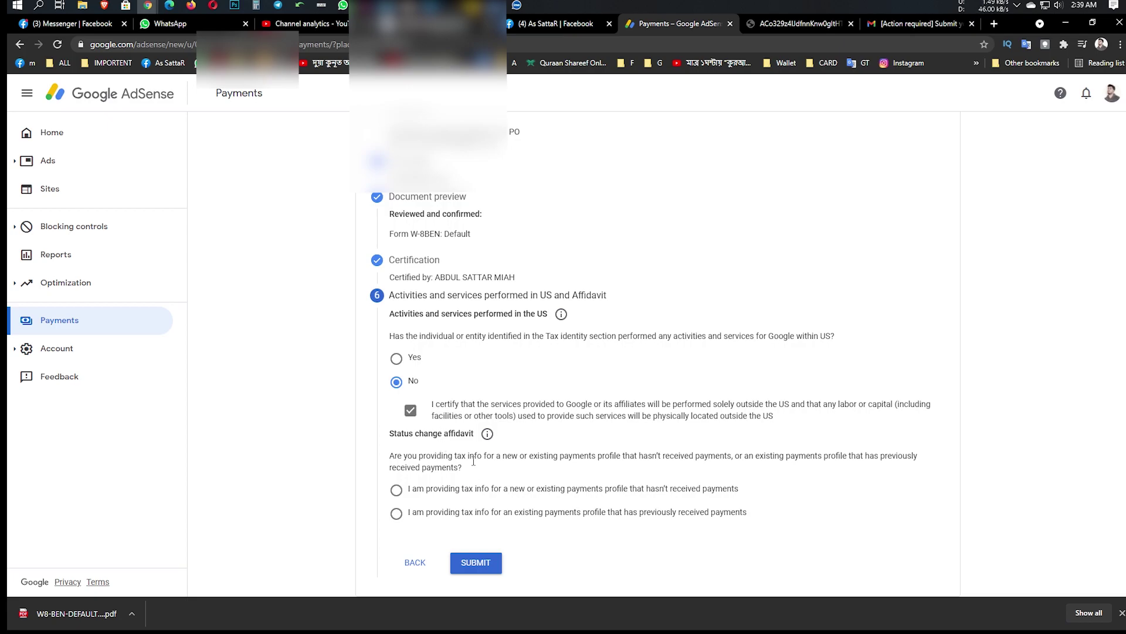
left_click(432, 514)
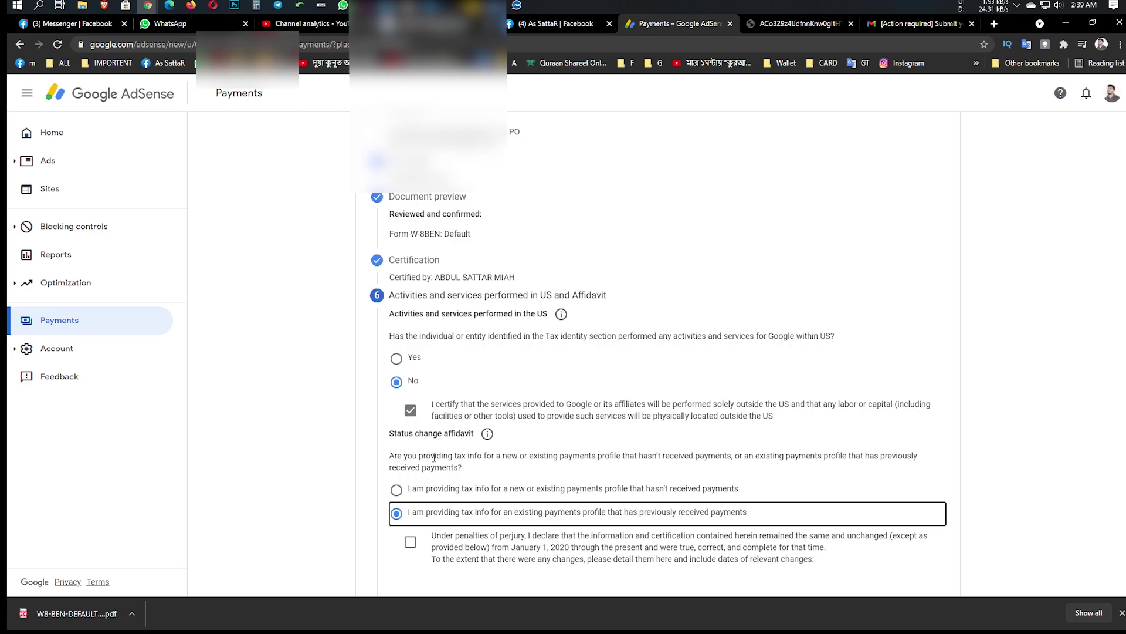
left_click(444, 492)
left_click(468, 511)
Step: Declare under penalties of perjury that the information remained unchanged from January 1, 2020, leave Changes blank, and submit the form
scroll(415, 461, "down", 2)
left_click_drag(415, 458, 410, 452)
left_click(410, 451)
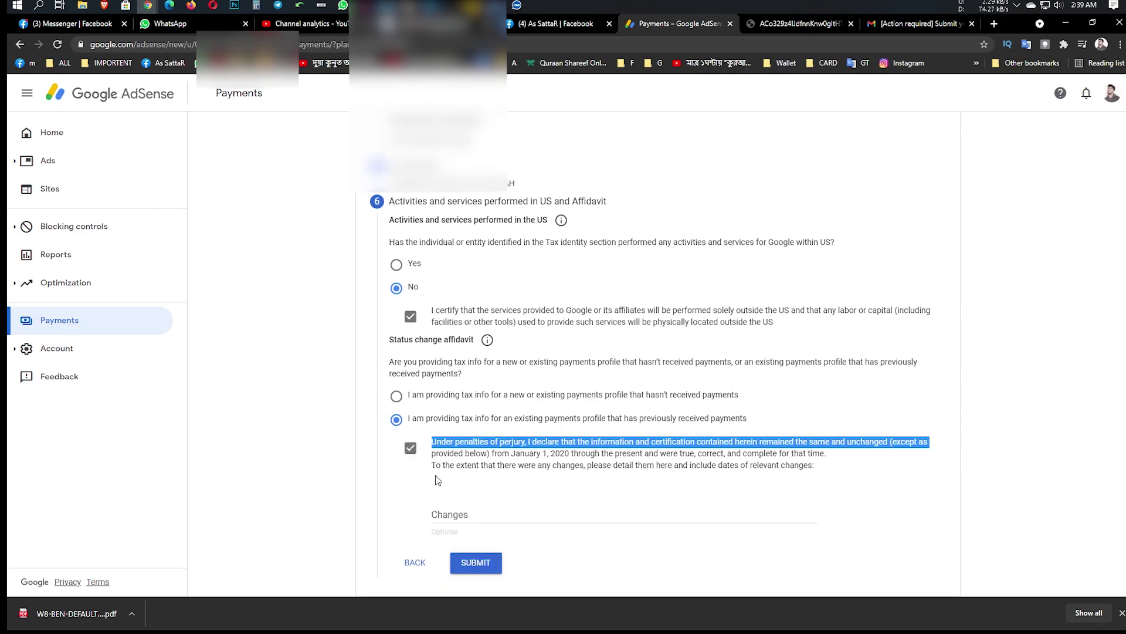
left_click(472, 516)
left_click(477, 563)
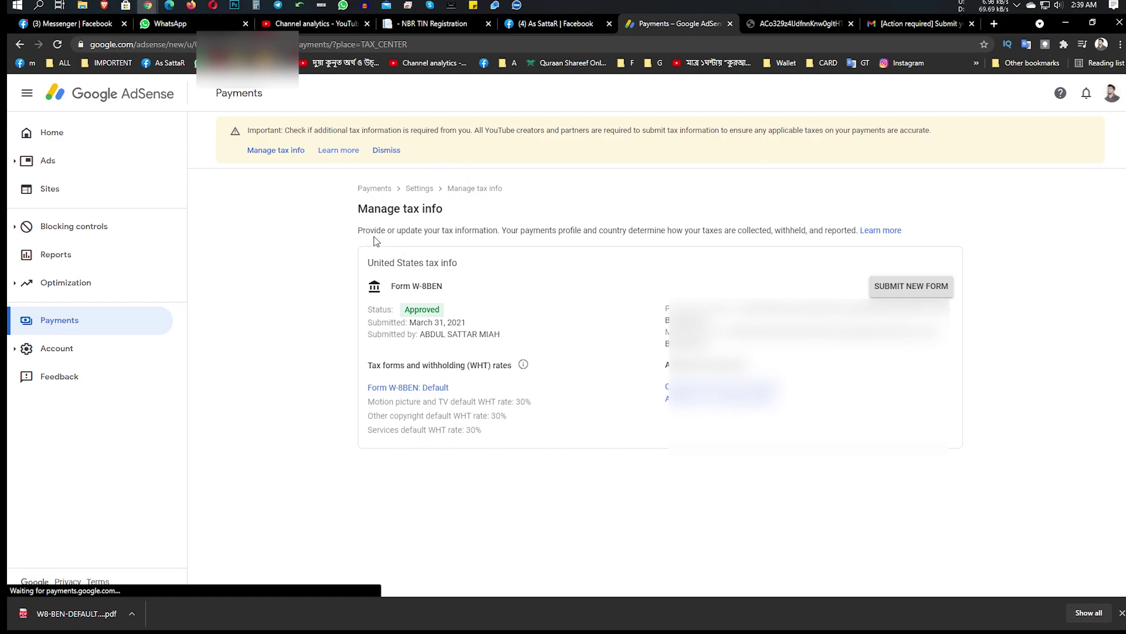
Step: Check the status of the submitted W-8BEN form and close the feedback survey
double_click(421, 308)
left_click(575, 302)
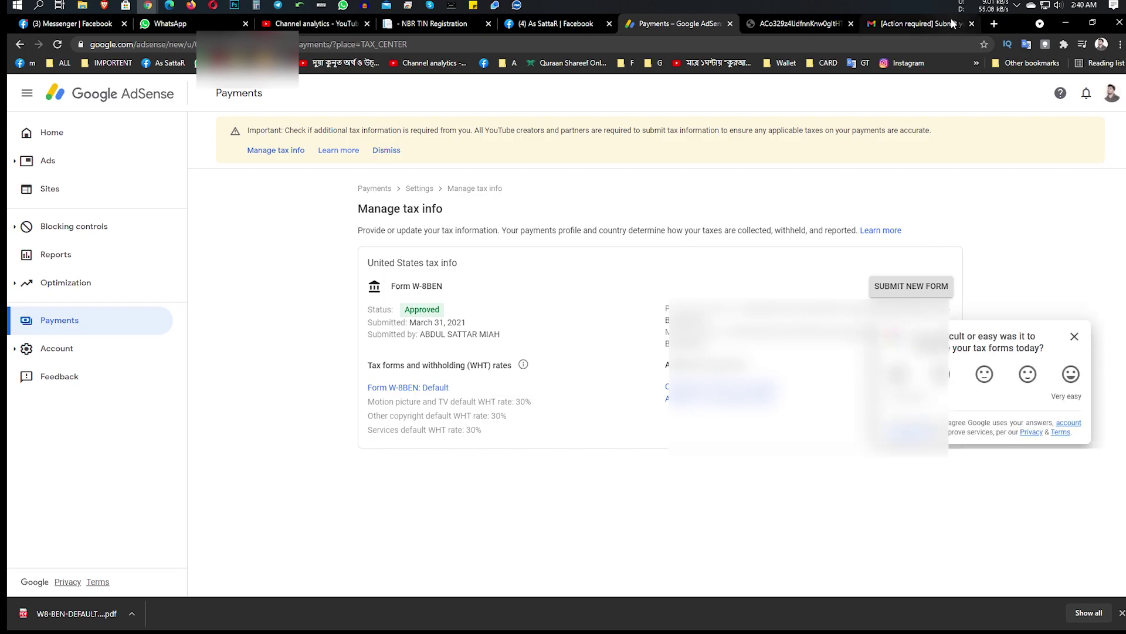
left_click(1075, 337)
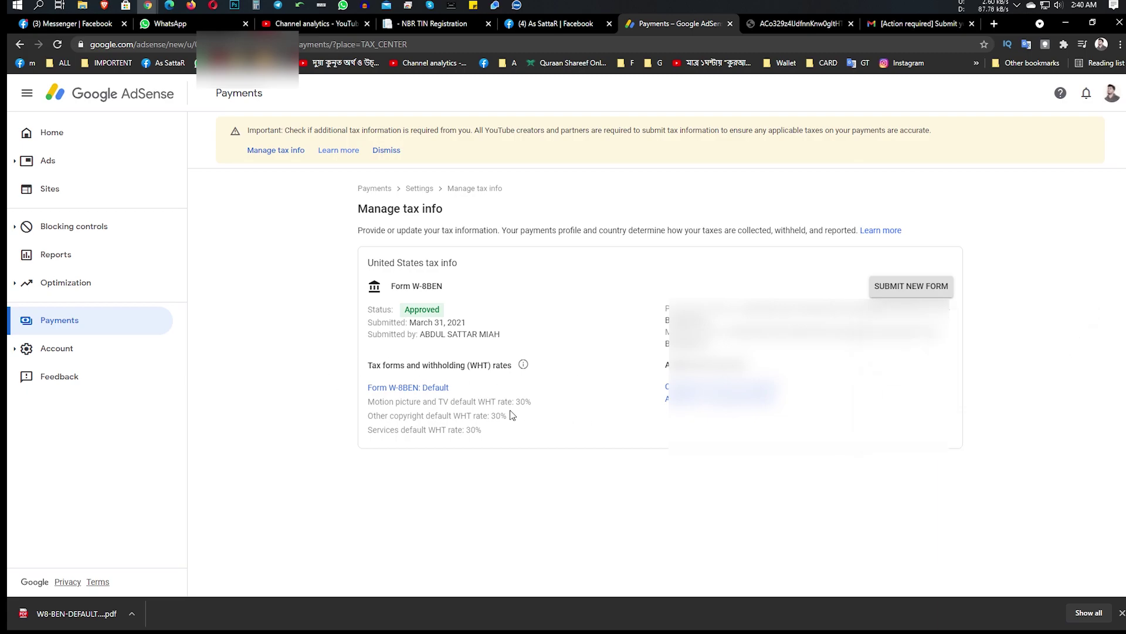
Step: Review the default withholding rates listed for motion picture and TV, other copyright, and services under Form W-8BEN
left_click_drag(364, 404, 558, 464)
triple_click(418, 402)
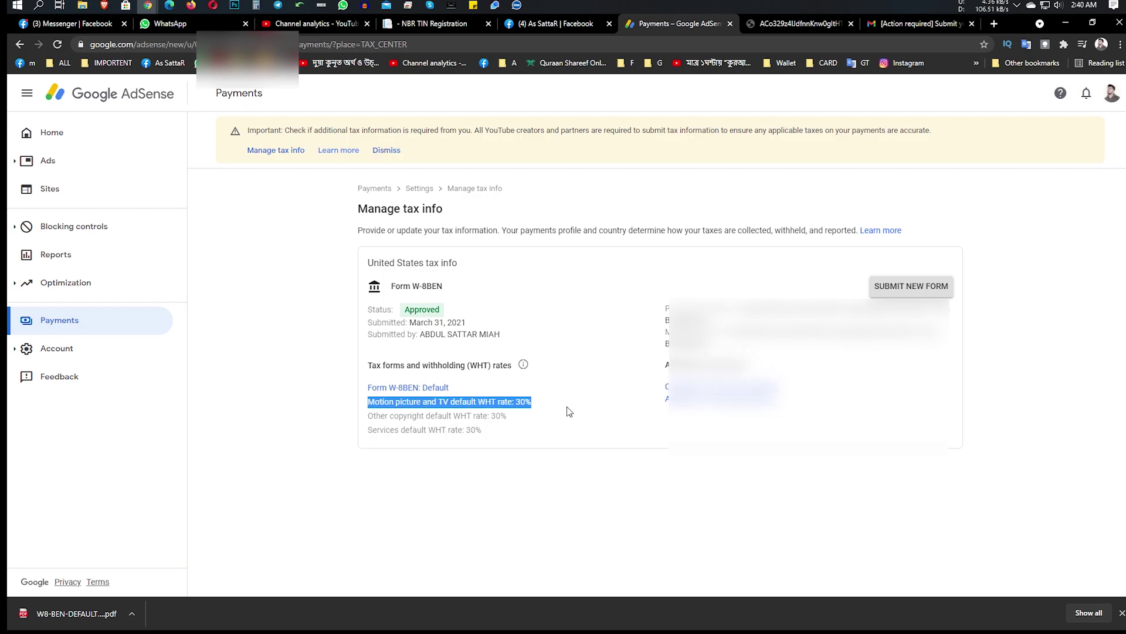
left_click(528, 405)
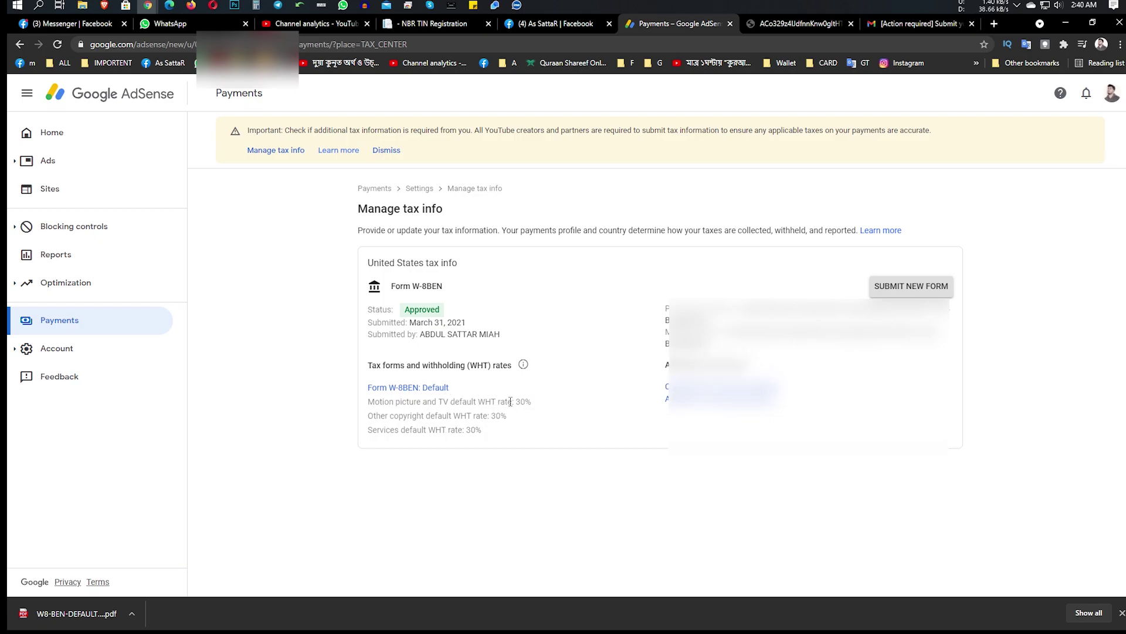
left_click_drag(514, 401, 540, 405)
left_click(532, 401)
left_click(446, 427)
left_click_drag(446, 427, 563, 385)
left_click(369, 437)
left_click_drag(449, 434, 388, 441)
left_click(519, 437)
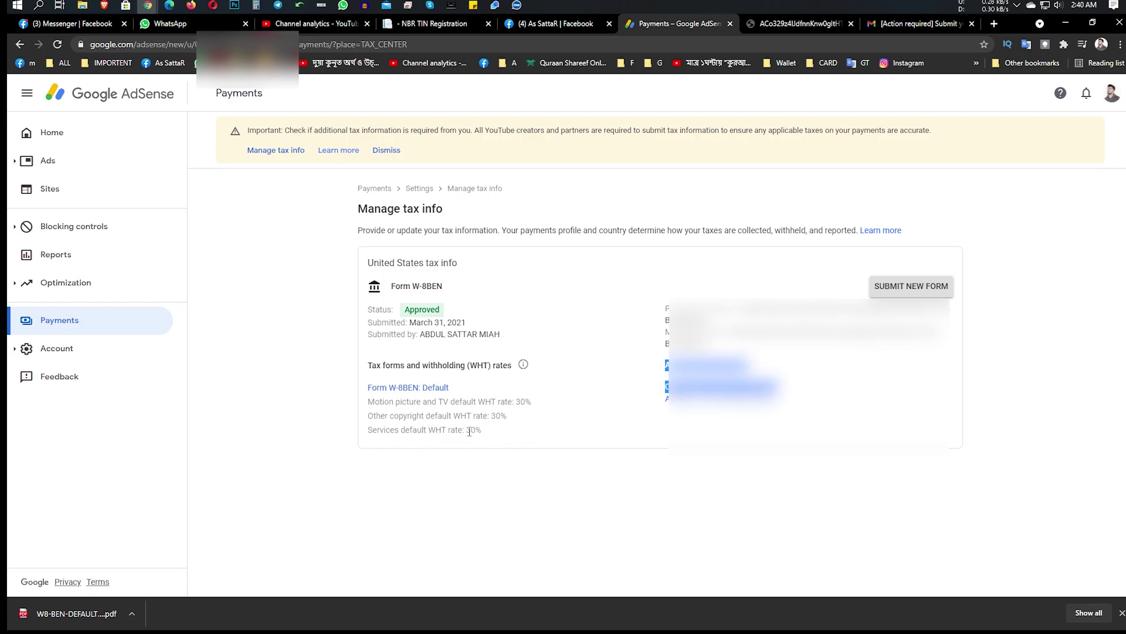
left_click(545, 447)
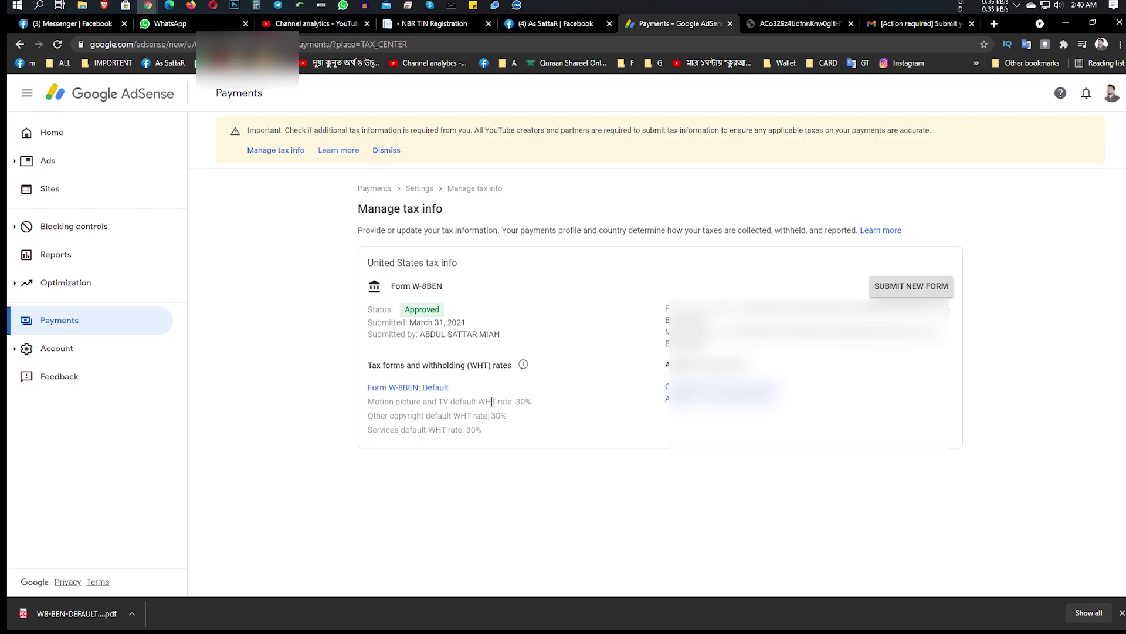
Step: Recheck the form's submission date and status, and dismiss the notice about required additional tax information
left_click_drag(411, 323, 368, 322)
double_click(422, 310)
left_click(469, 327)
left_click(387, 150)
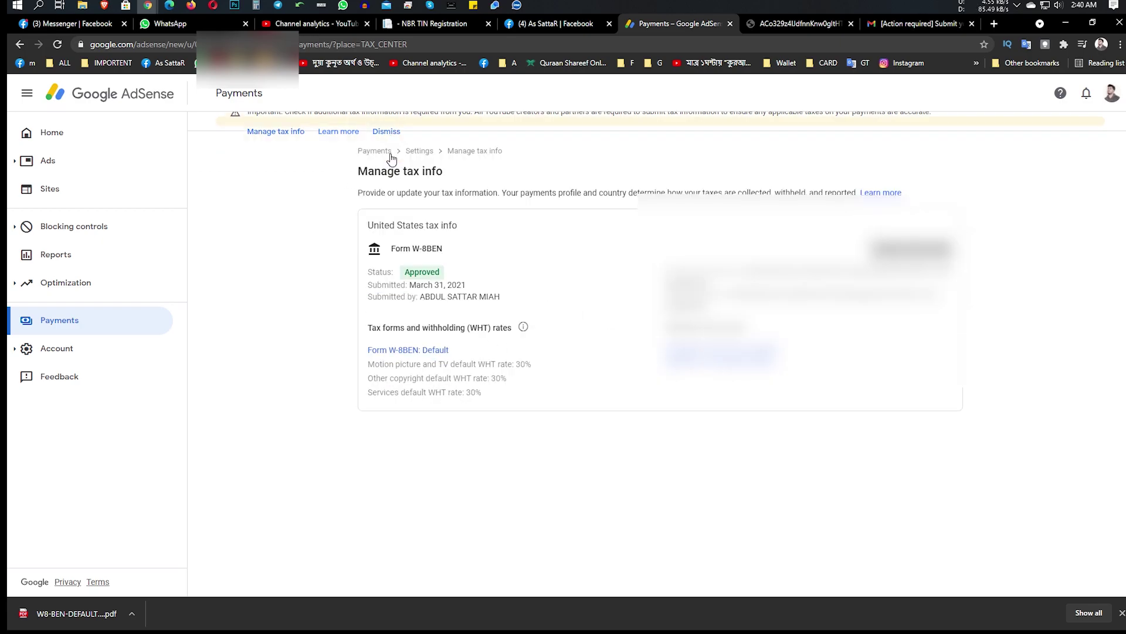
Step: Go to the AdSense home page and reopen the Payments page
left_click(63, 141)
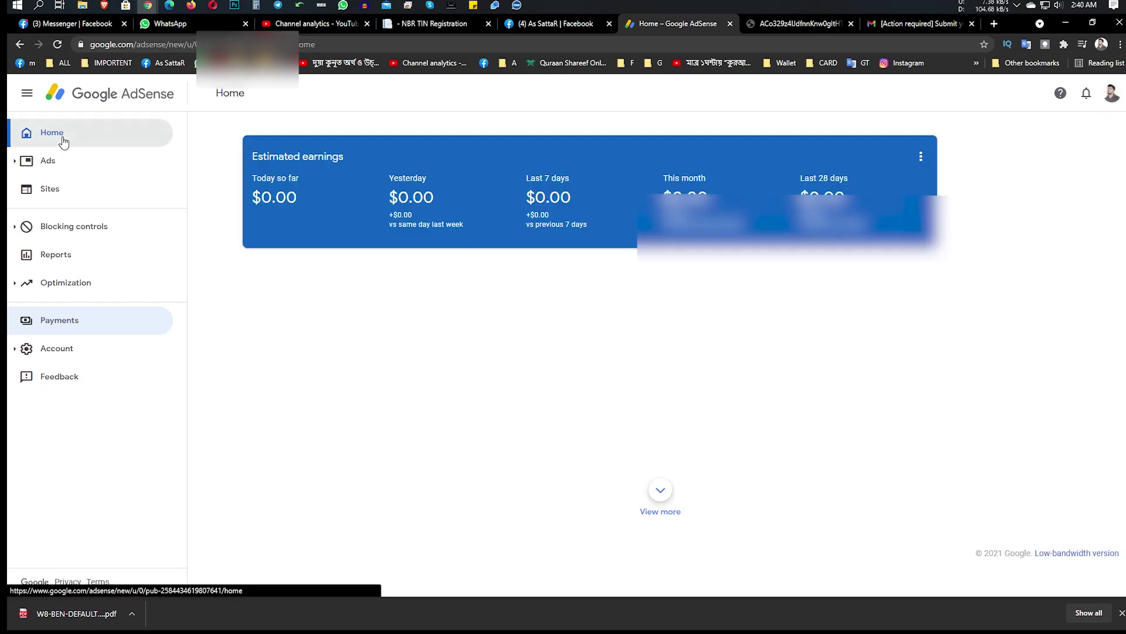
left_click(87, 327)
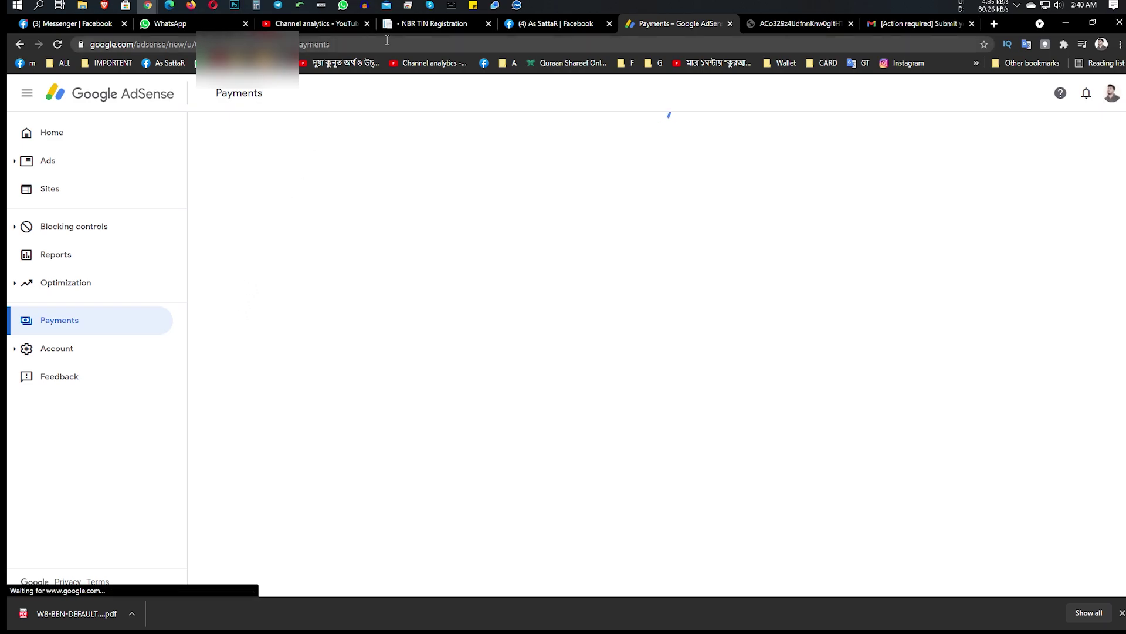
Step: Switch to the NBR TIN Registration site and look over the YouTube video about e-TIN registration in Bangladesh
left_click(440, 30)
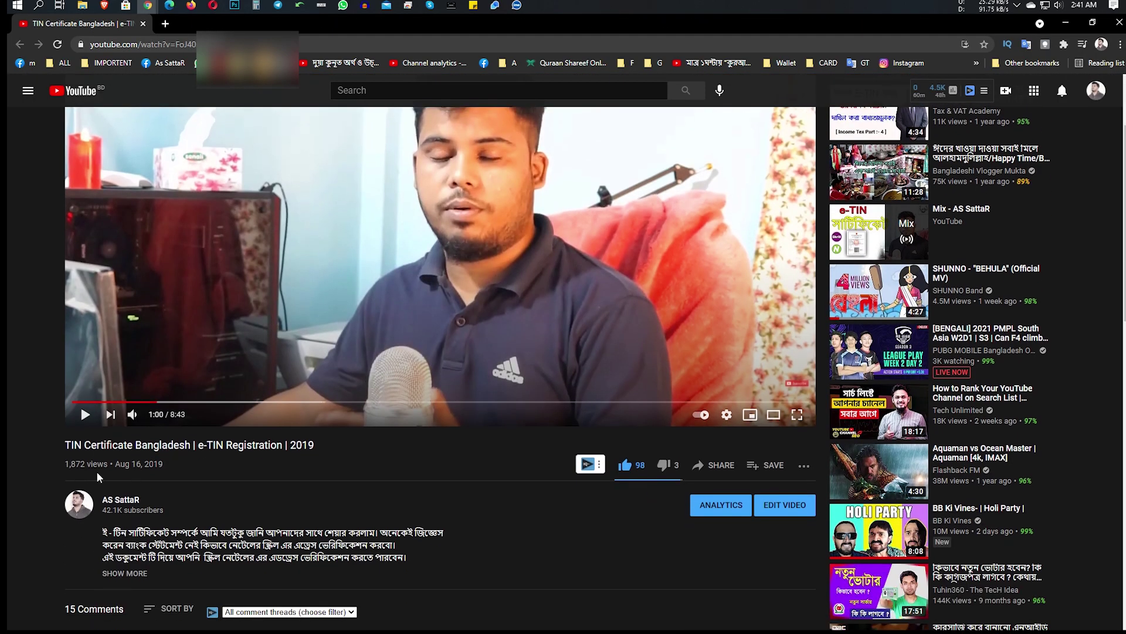
scroll(331, 459, "down", 2)
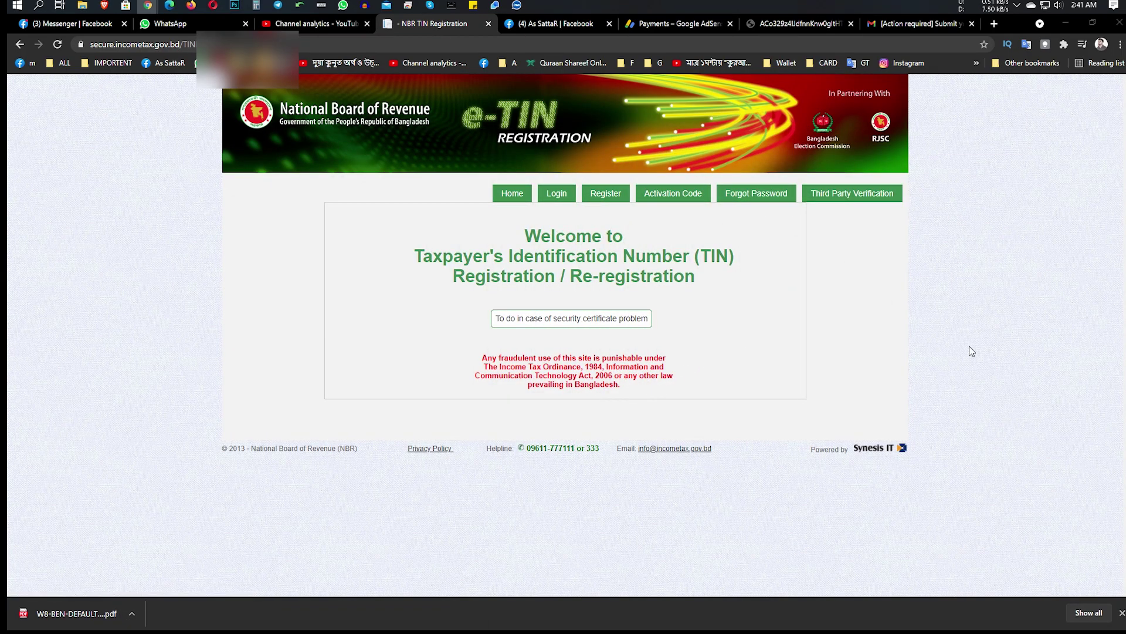
Step: Close the AdSense page and switch to the Gmail message from The YouTube Team about submitting tax info
middle_click(655, 25)
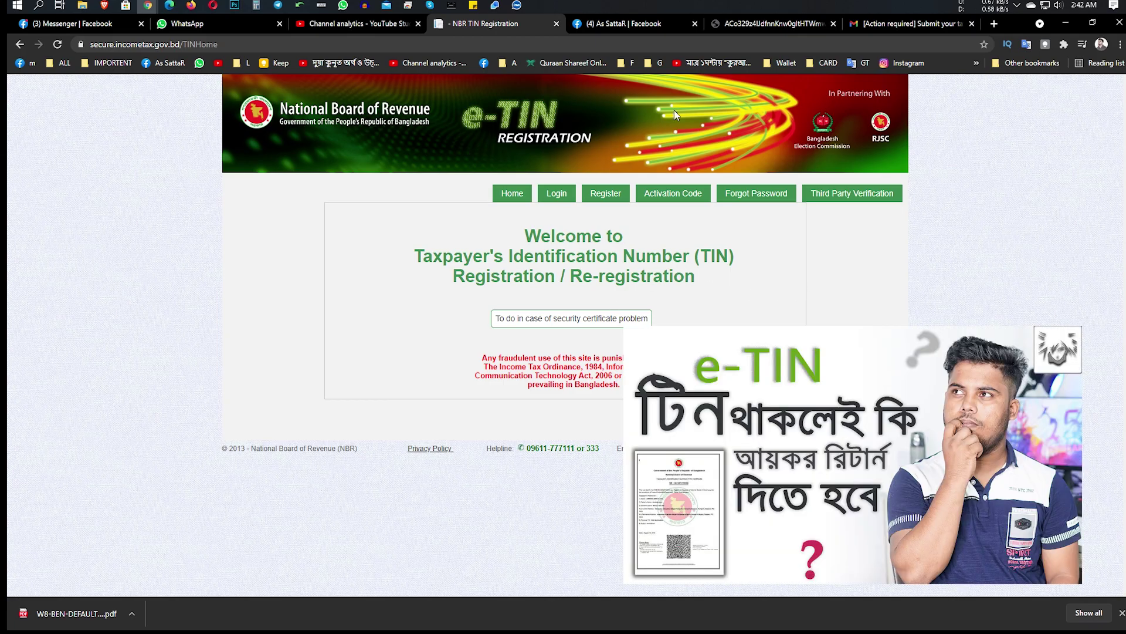
left_click(854, 22)
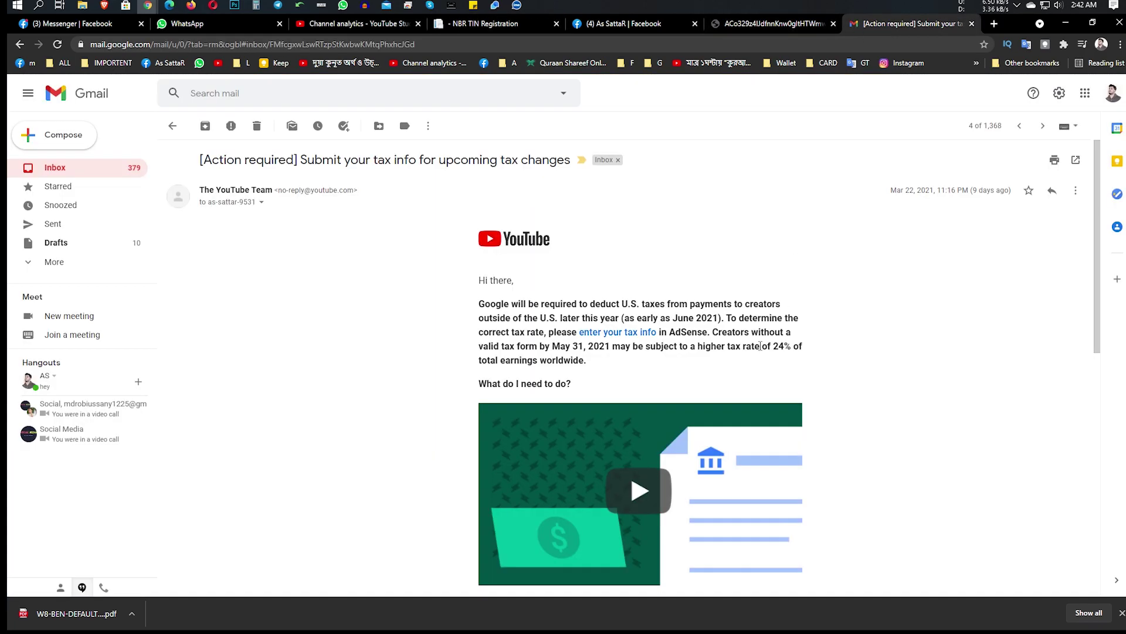